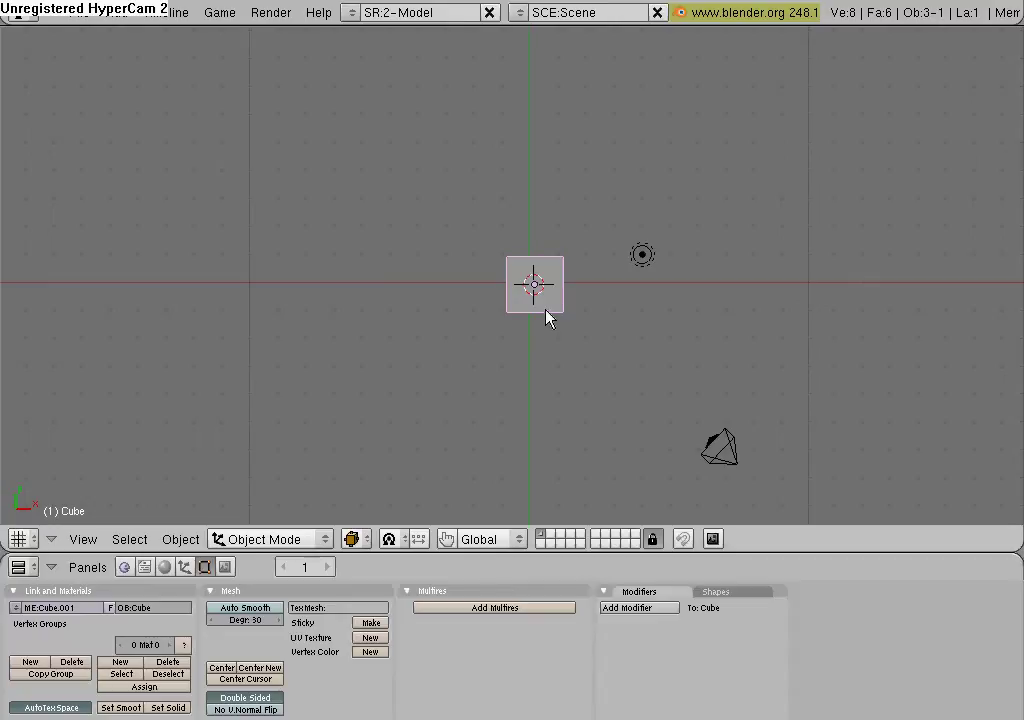
Step: Delete the default cube and add a plane scaled up about threefold as the ground
{"action": "key", "text": "x"}
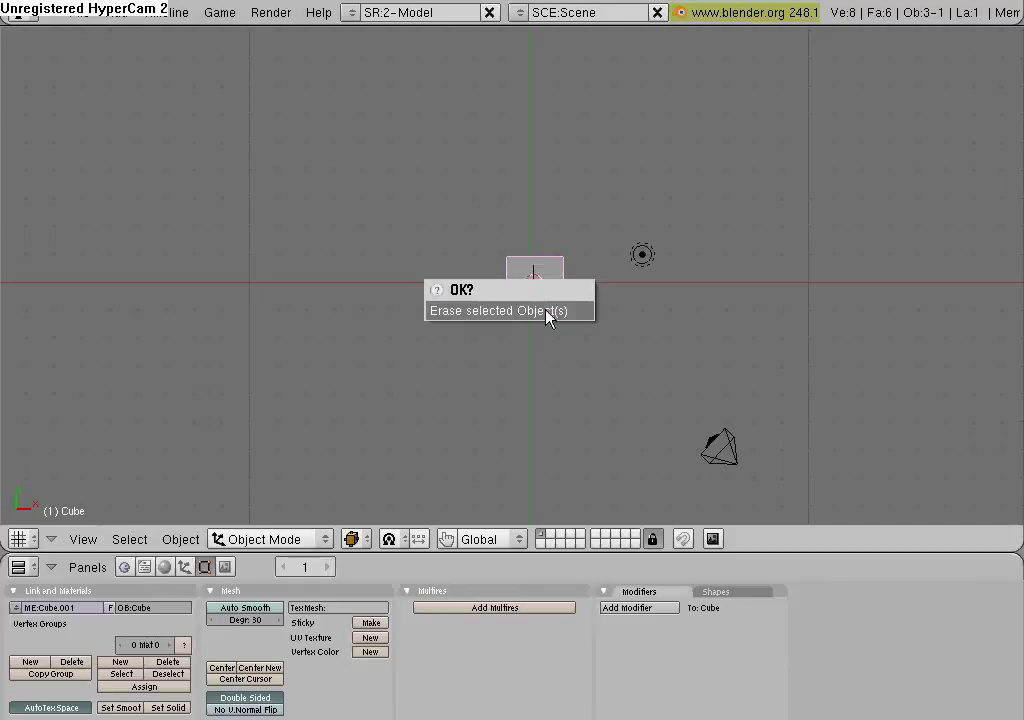
{"action": "left_click", "coordinate": [548, 316]}
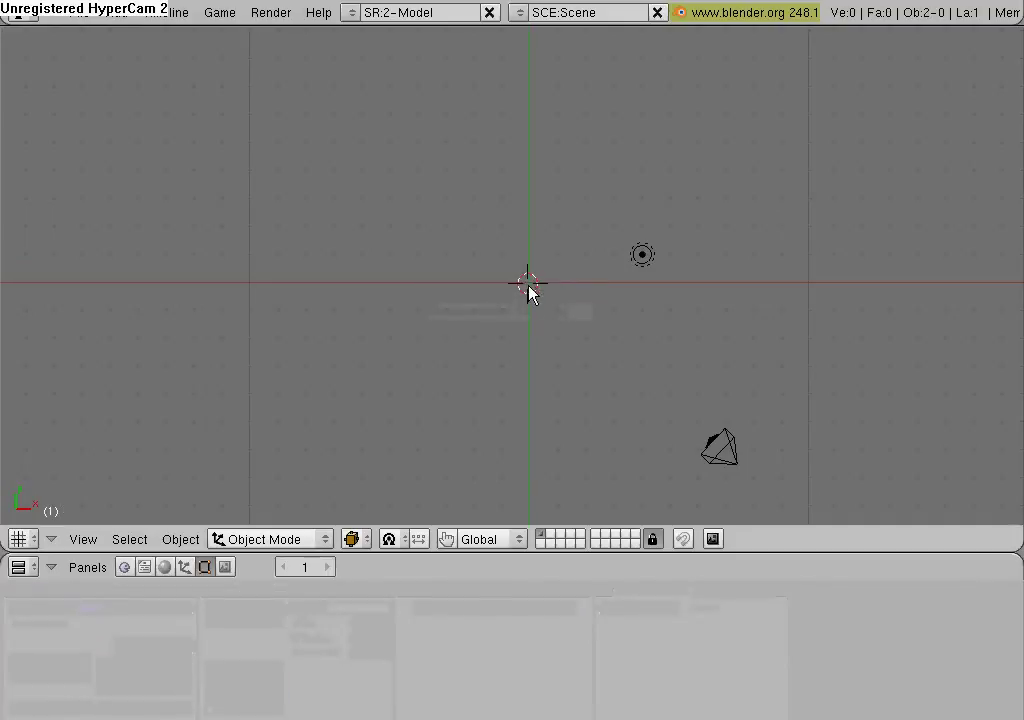
{"action": "key", "text": "space"}
{"action": "mouse_move", "coordinate": [640, 282]}
{"action": "left_click", "coordinate": [772, 289]}
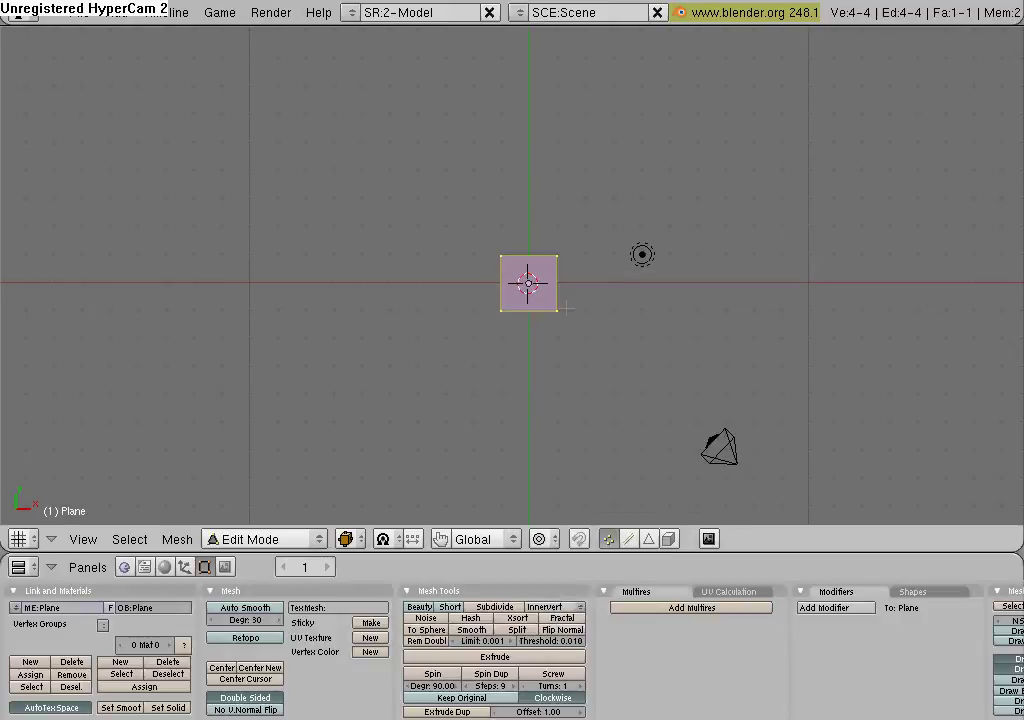
{"action": "key", "text": "s"}
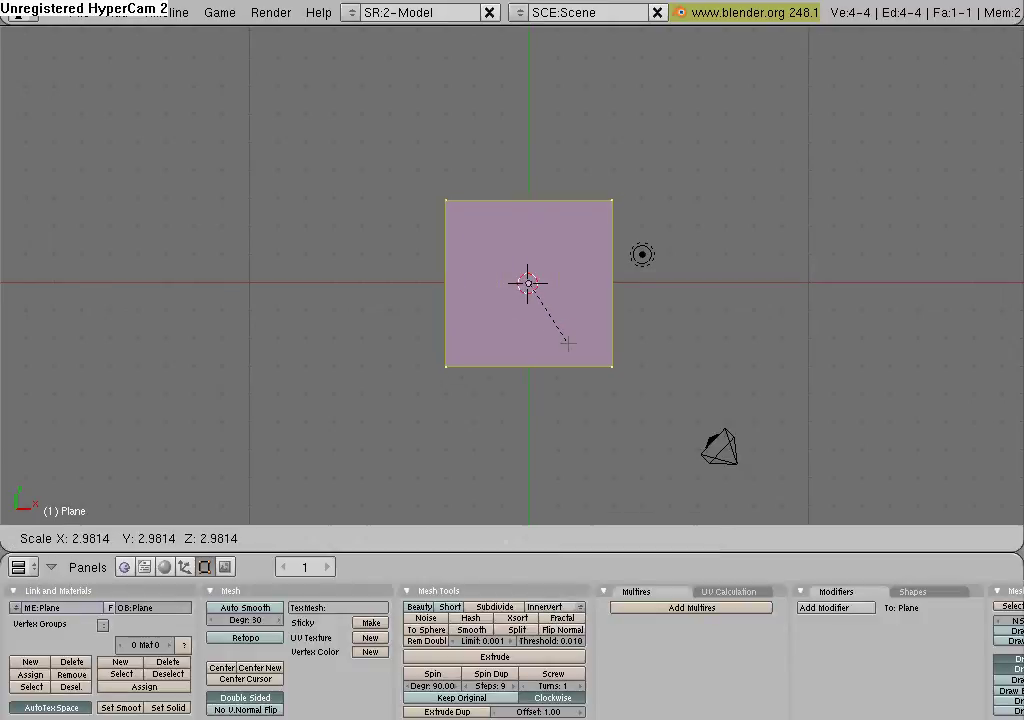
{"action": "left_click", "coordinate": [603, 386]}
{"action": "key", "text": "Tab"}
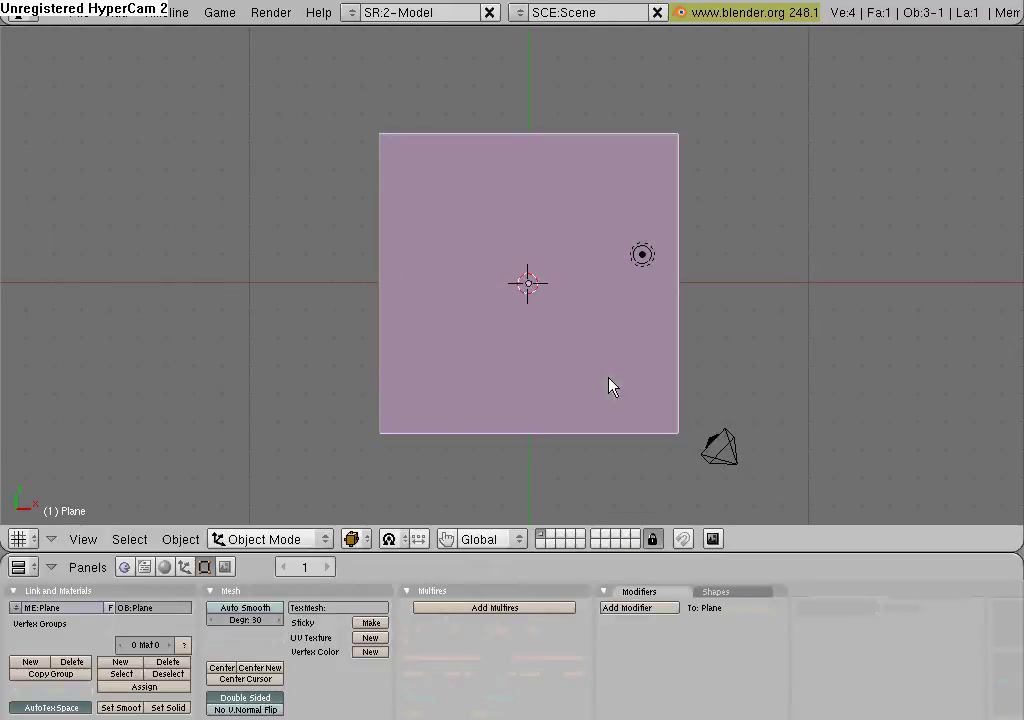
Step: Add a cube near the plane's lower edge and place a copy, Cube.001, to its left
{"action": "left_click", "coordinate": [583, 412]}
{"action": "key", "text": "space"}
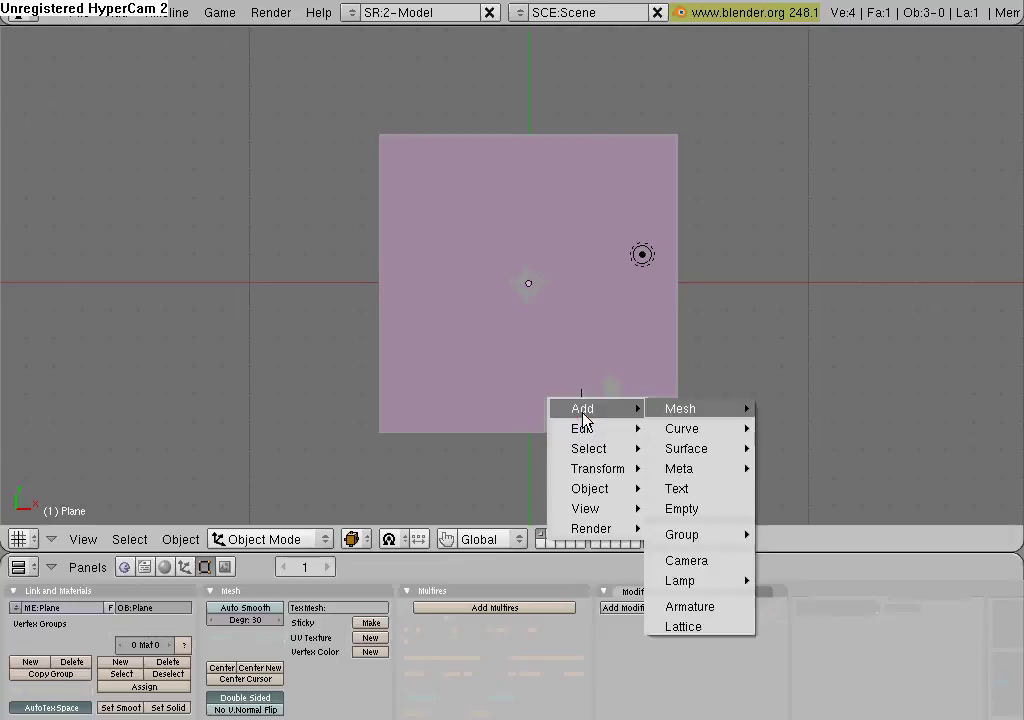
{"action": "mouse_move", "coordinate": [622, 411]}
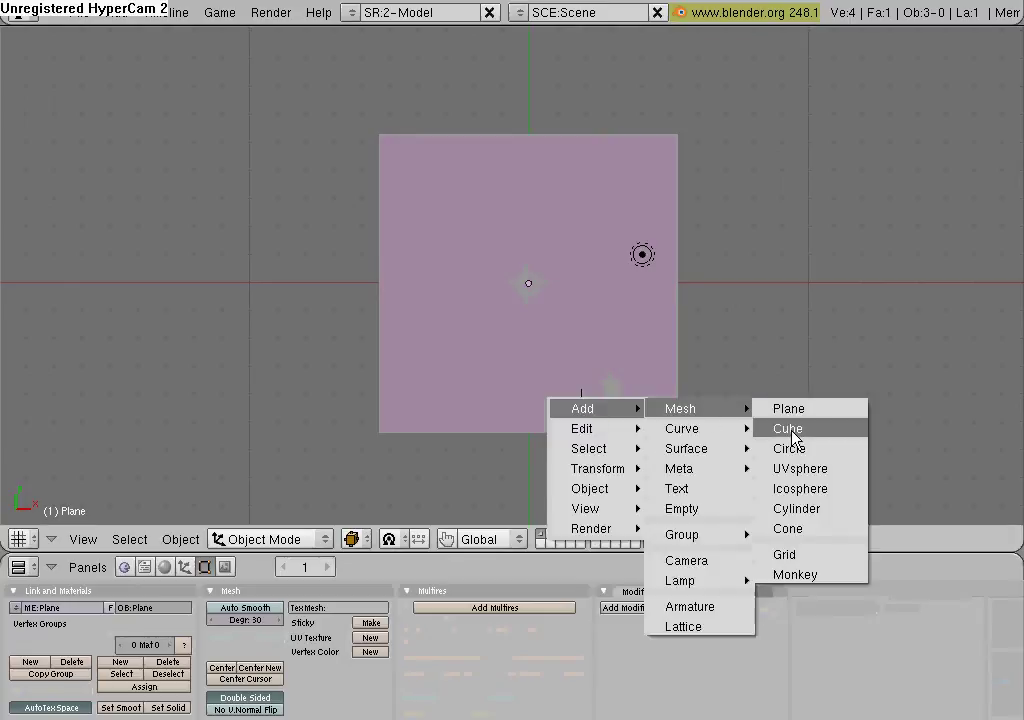
{"action": "left_click", "coordinate": [790, 428]}
{"action": "key", "text": "Tab"}
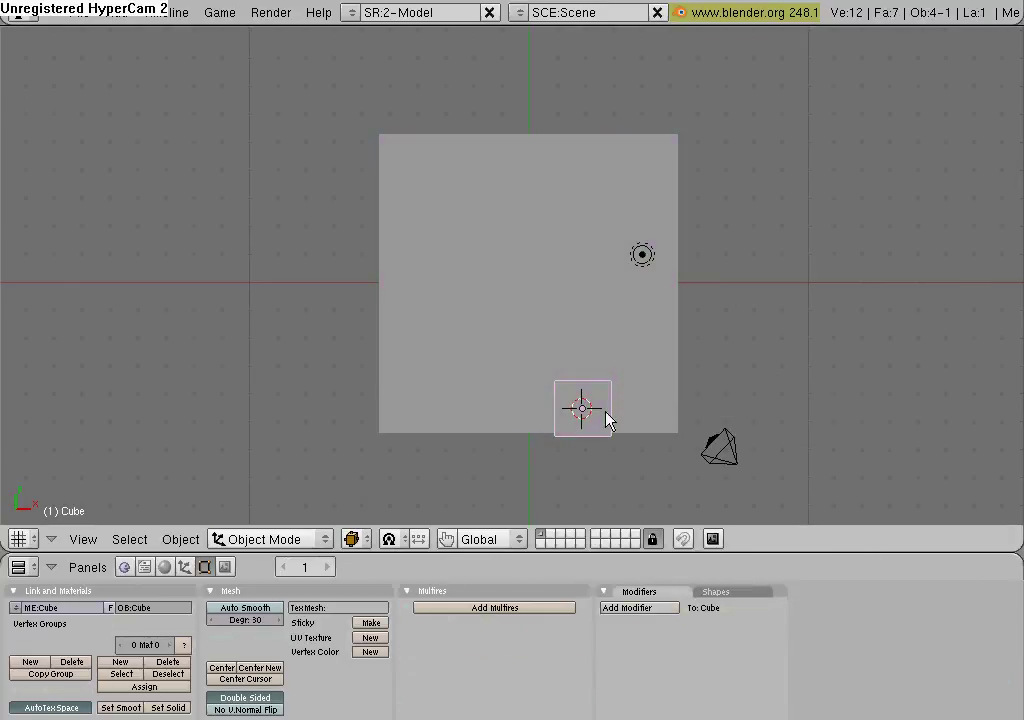
{"action": "key", "text": "g"}
{"action": "left_click", "coordinate": [505, 417]}
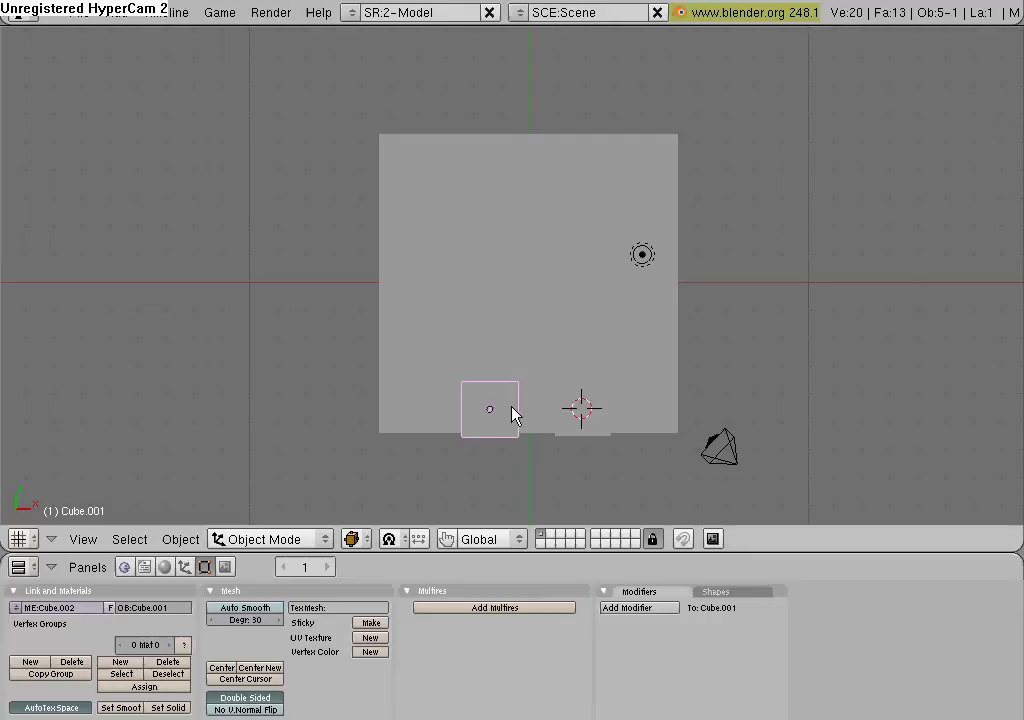
Step: Create a new red material on the left cube, Cube.001
{"action": "left_click", "coordinate": [164, 567]}
{"action": "left_click", "coordinate": [275, 621]}
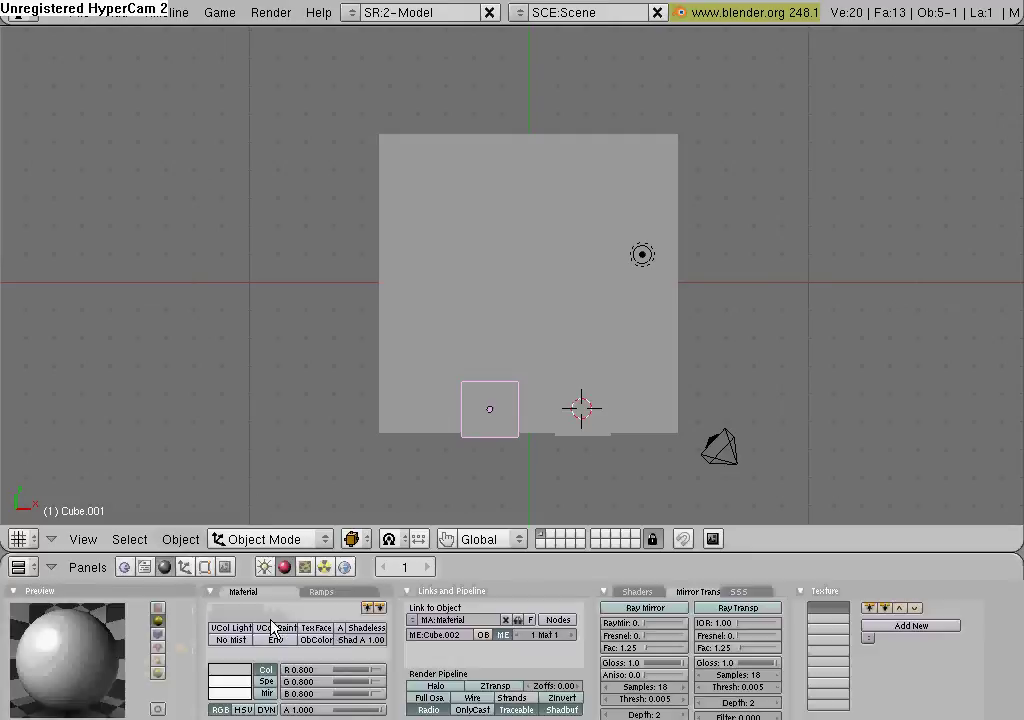
{"action": "left_click", "coordinate": [245, 675]}
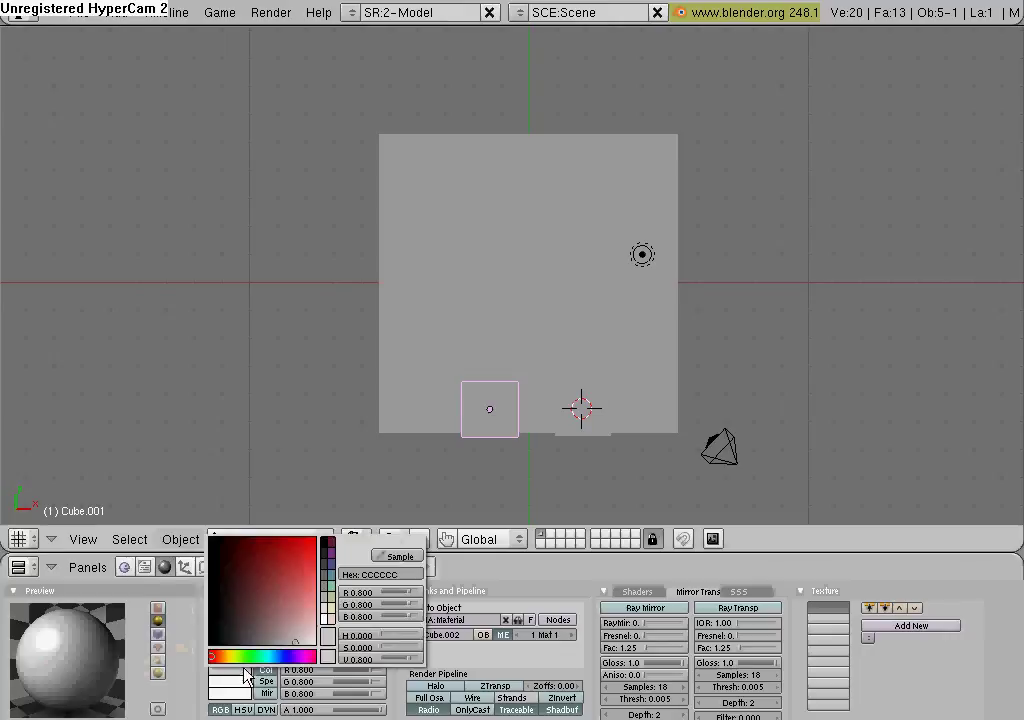
{"action": "left_click", "coordinate": [318, 543]}
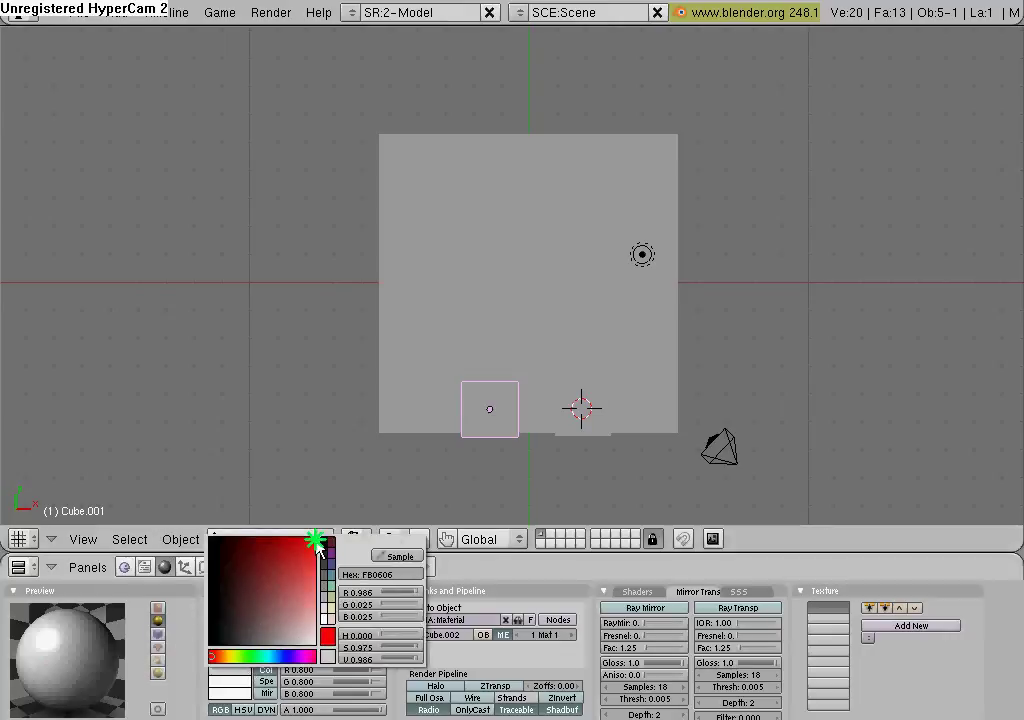
Step: Select the right cube and set its material colour to blue
{"action": "right_click", "coordinate": [583, 407]}
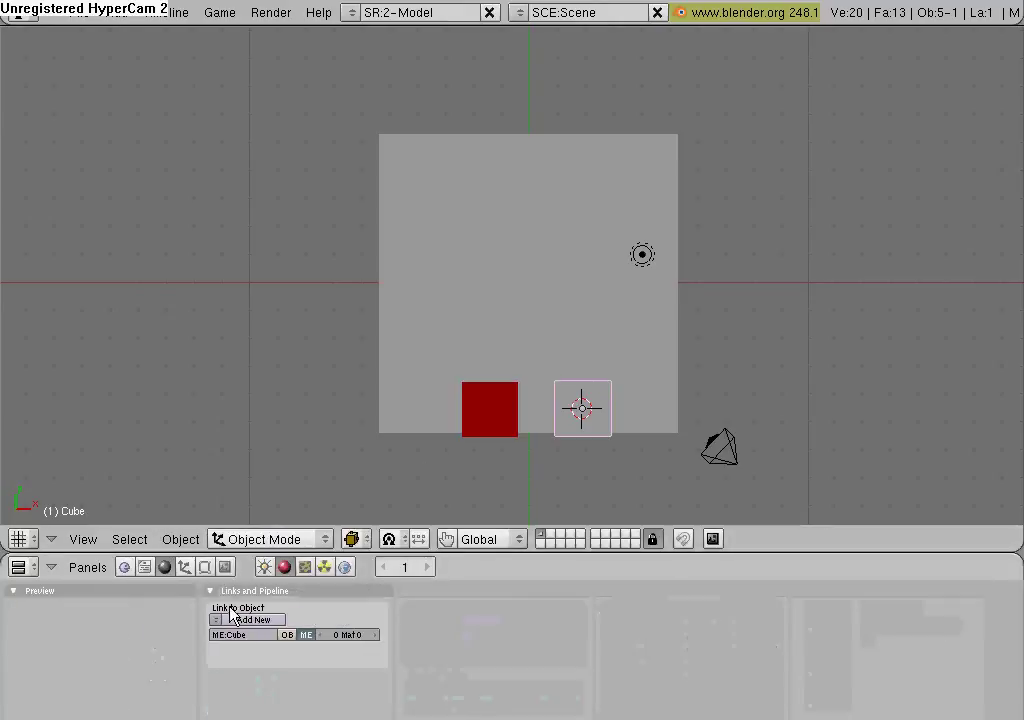
{"action": "left_click", "coordinate": [240, 665]}
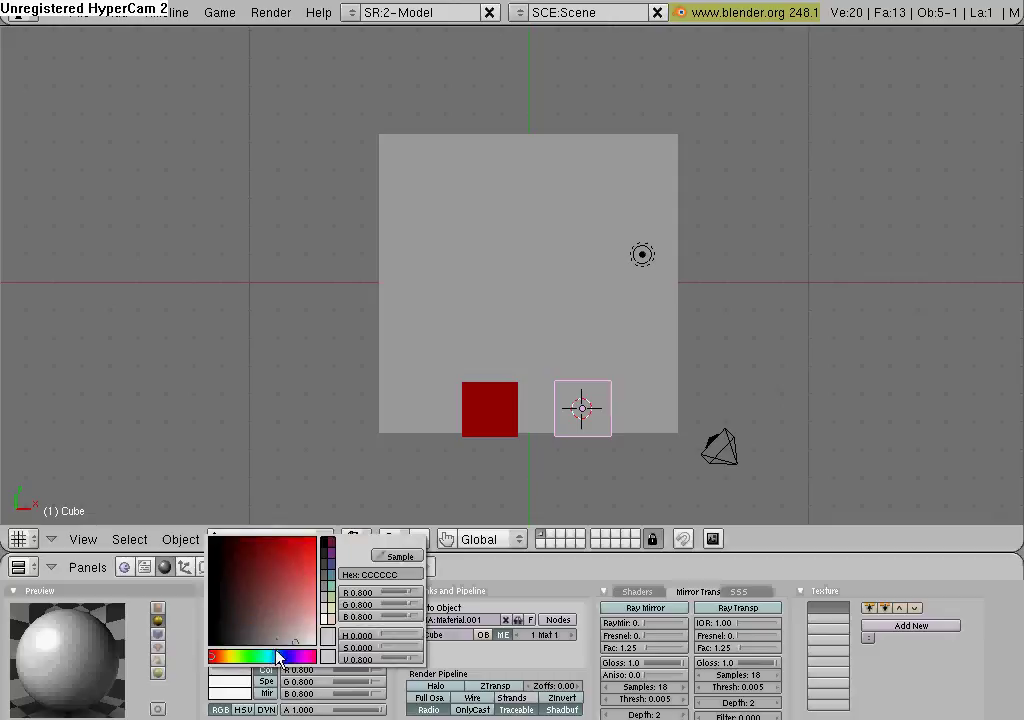
{"action": "left_click", "coordinate": [284, 656]}
{"action": "left_click", "coordinate": [315, 544]}
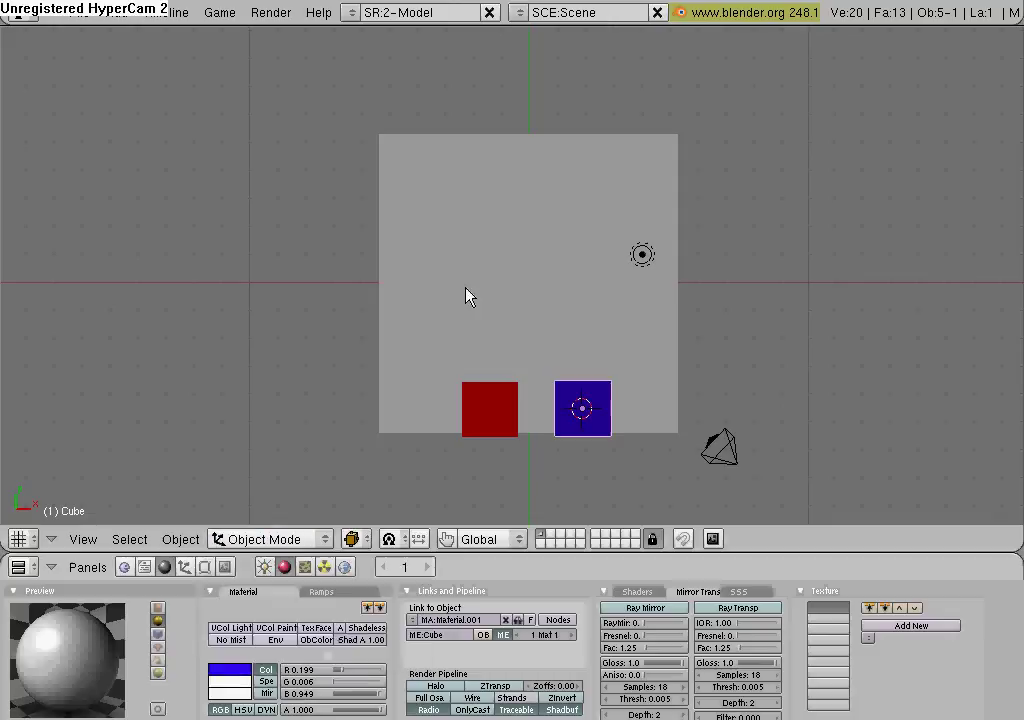
Step: Move the camera below the two cubes and rotate it to face them
{"action": "right_click", "coordinate": [737, 460]}
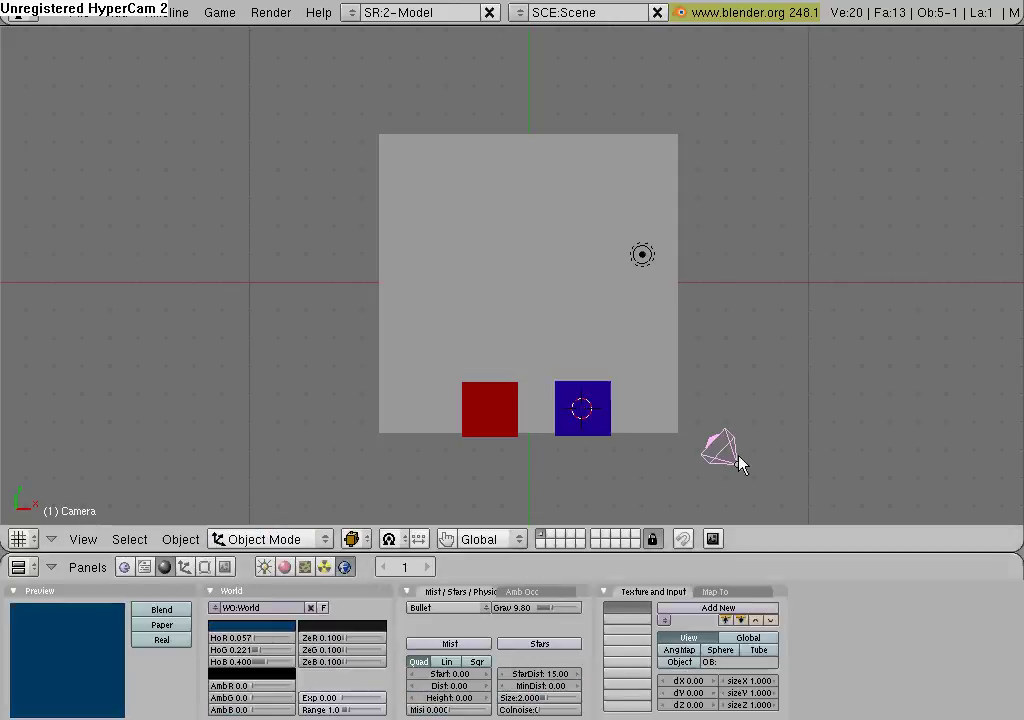
{"action": "key", "text": "g"}
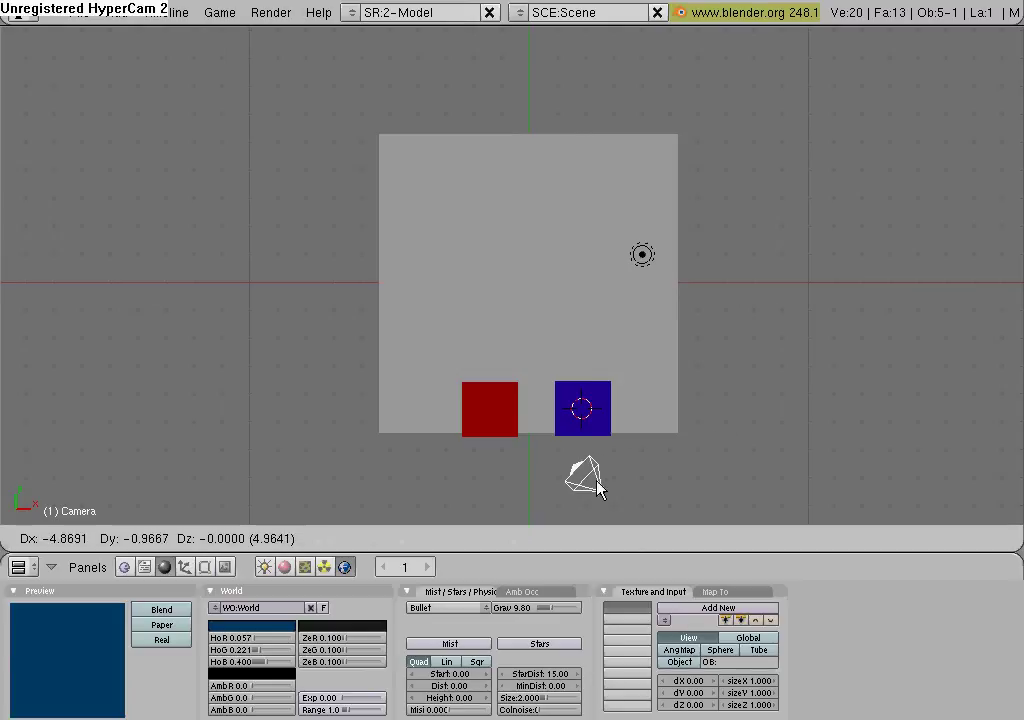
{"action": "left_click", "coordinate": [606, 483]}
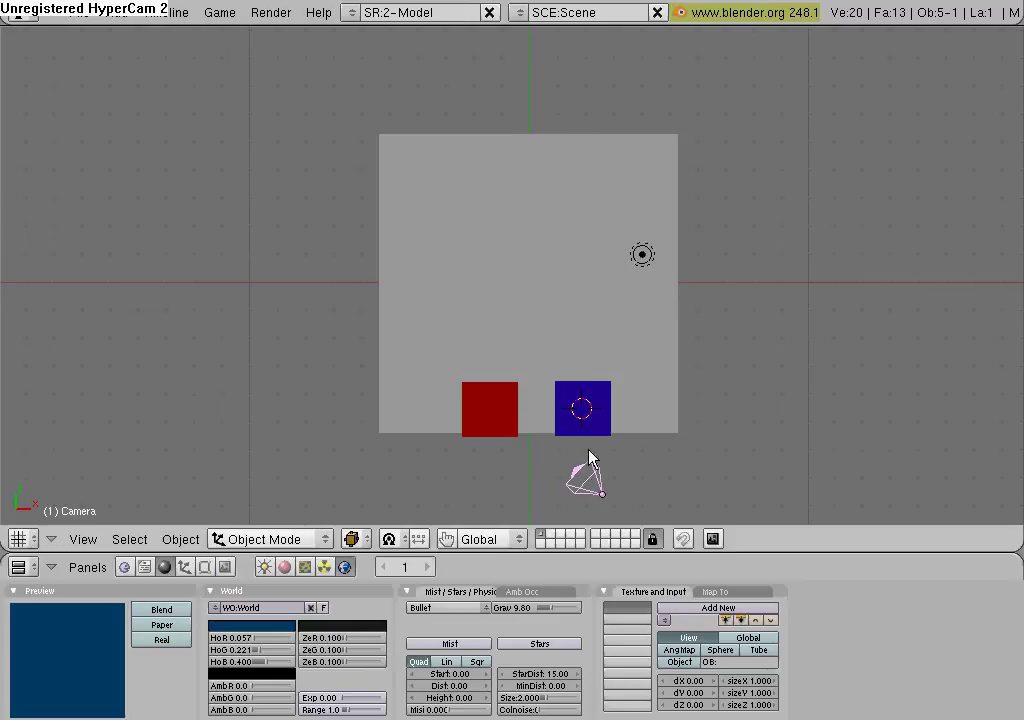
{"action": "key", "text": "r"}
{"action": "left_click", "coordinate": [623, 470]}
{"action": "key", "text": "g"}
{"action": "left_click", "coordinate": [604, 470]}
Step: Reposition the camera while looking through its view
{"action": "key", "text": "KP_0"}
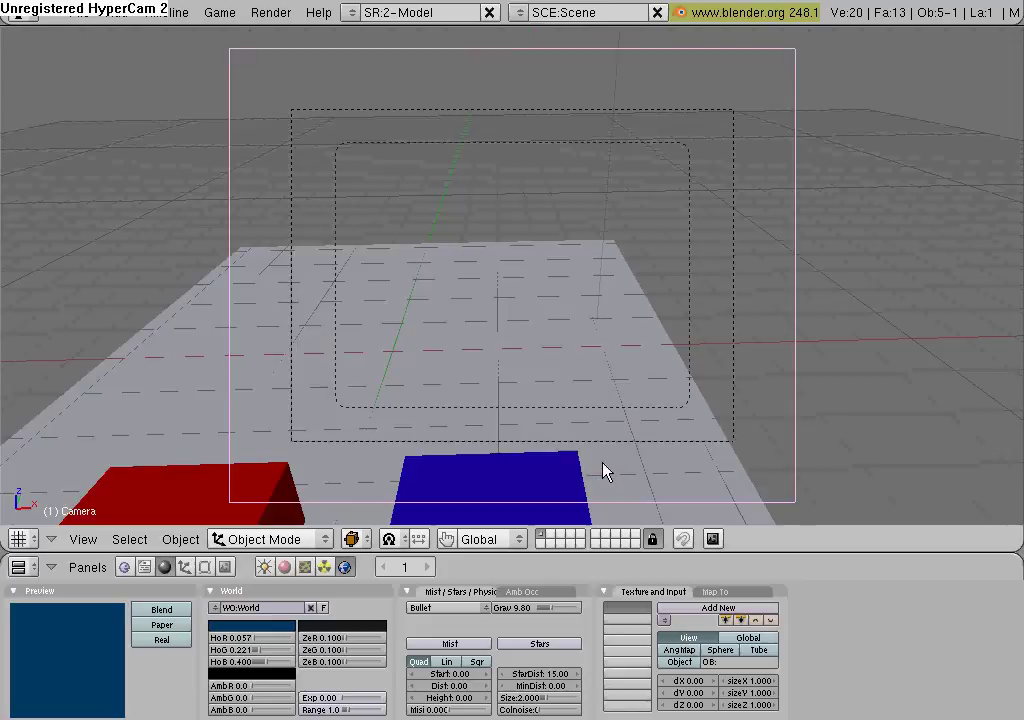
{"action": "key", "text": "g"}
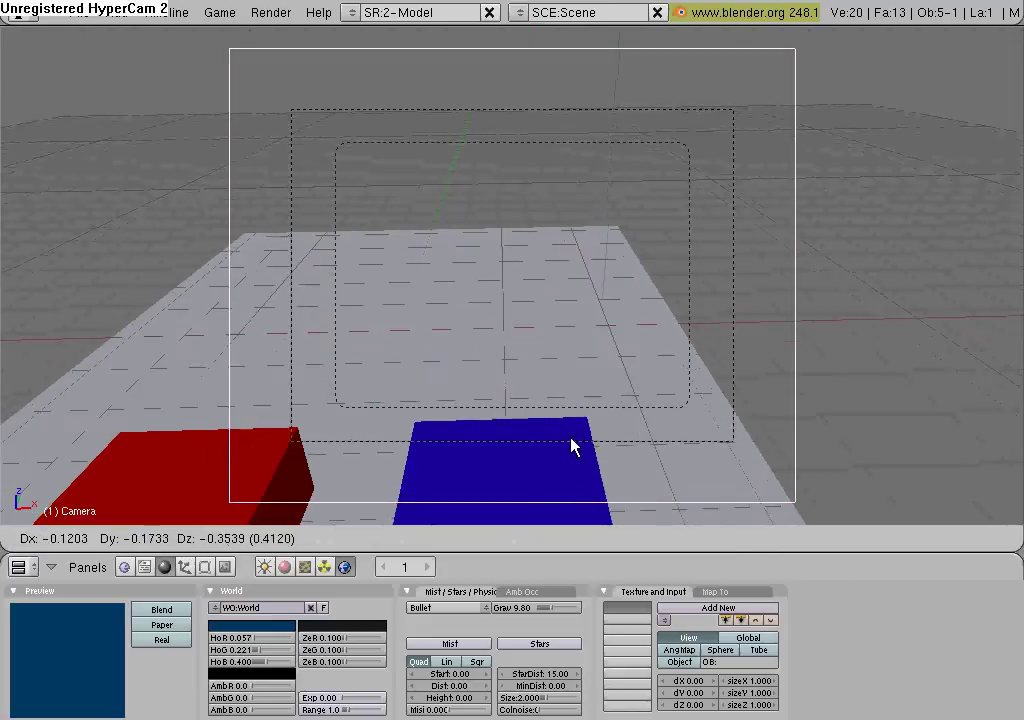
{"action": "left_click", "coordinate": [567, 524]}
{"action": "key", "text": "g"}
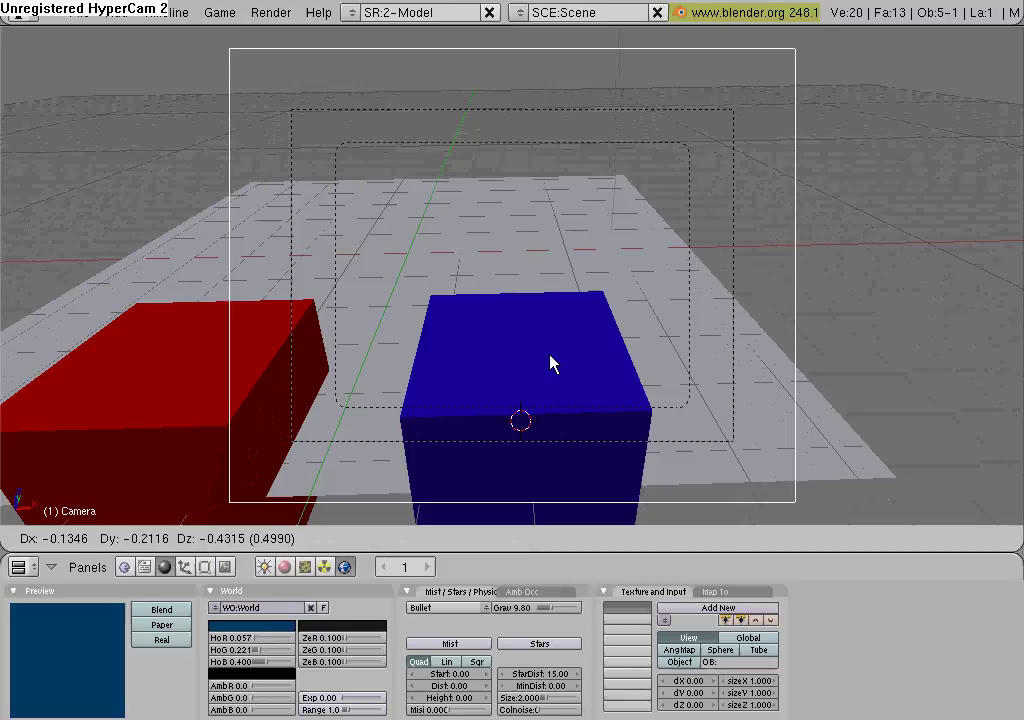
{"action": "left_click", "coordinate": [549, 361]}
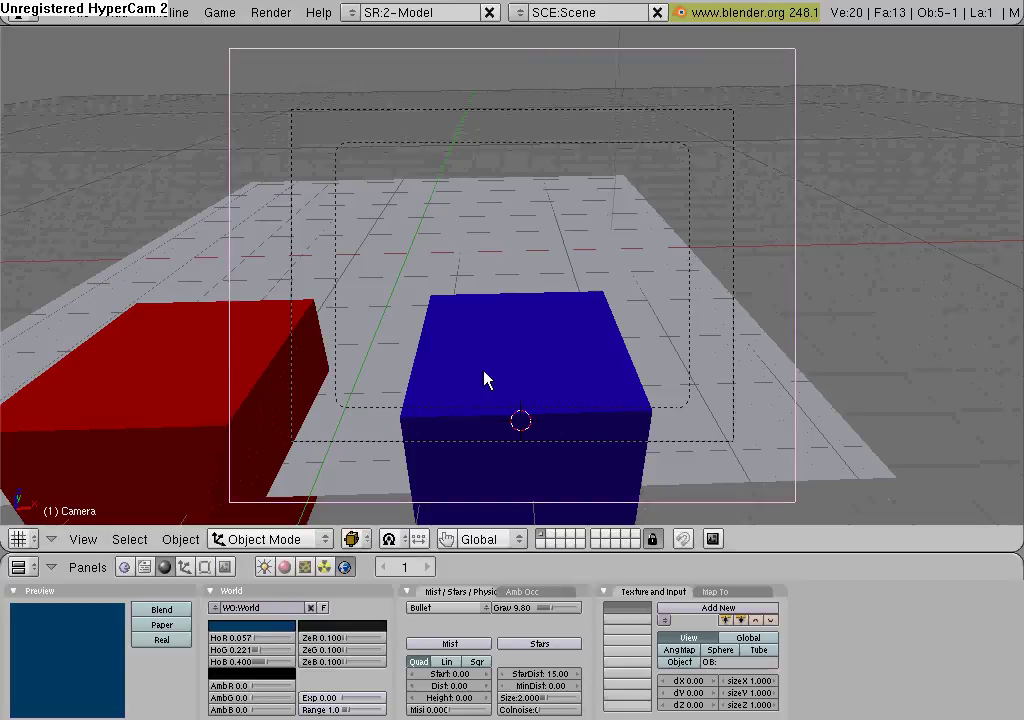
Step: Raise both cubes straight up along Z onto the ground plane
{"action": "right_click", "coordinate": [507, 372]}
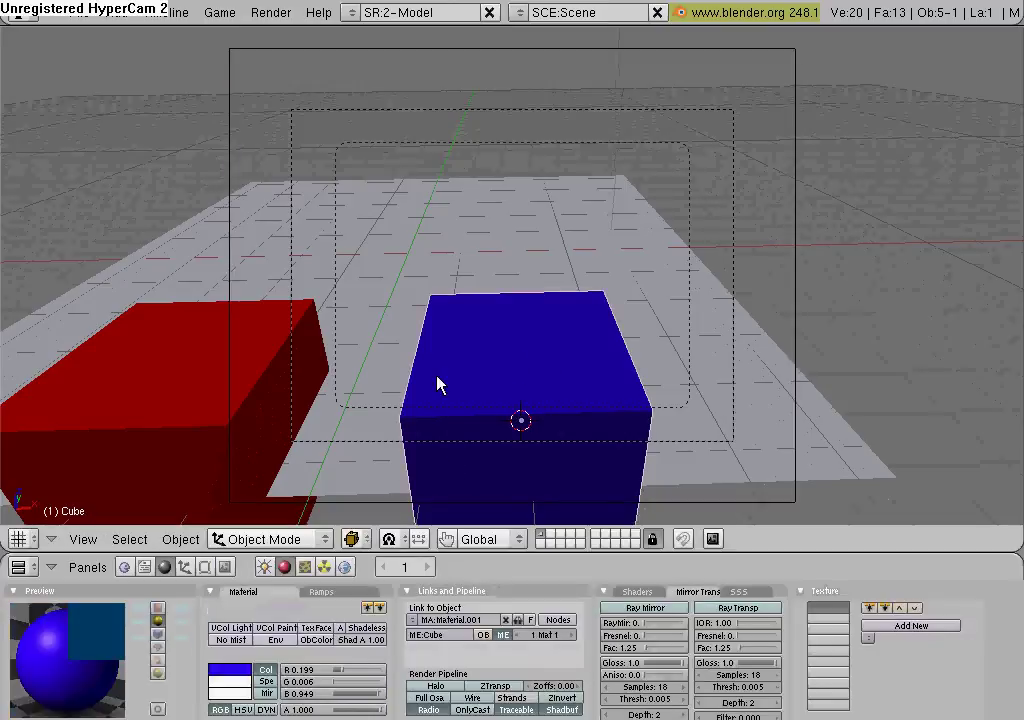
{"action": "right_click", "coordinate": [216, 375]}
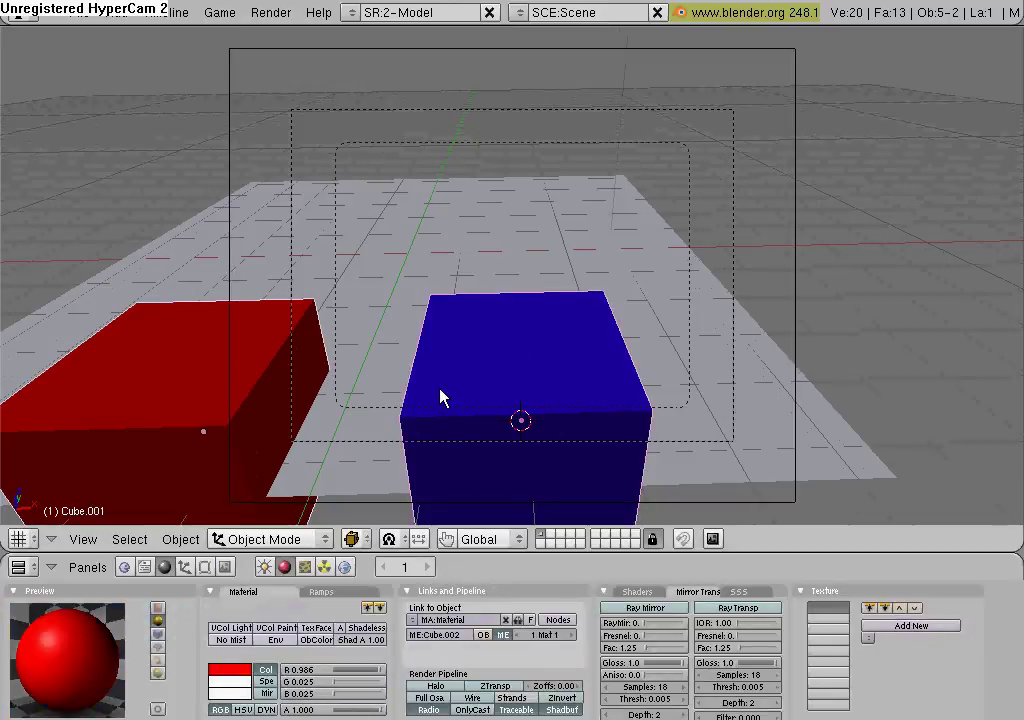
{"action": "key", "text": "g"}
{"action": "key", "text": "z"}
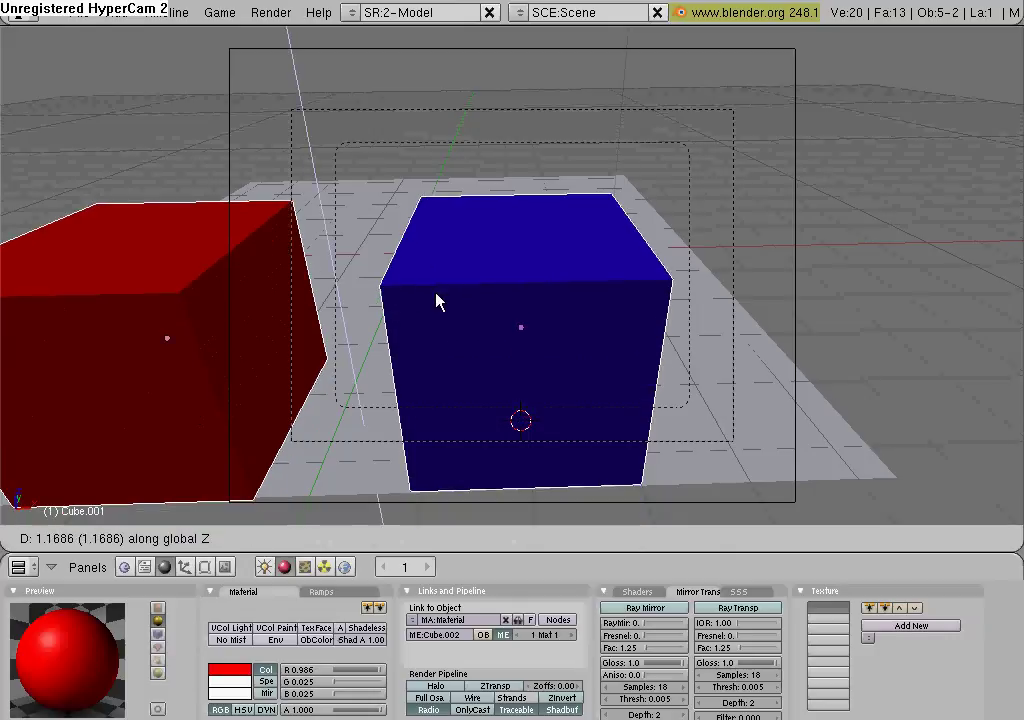
{"action": "left_click", "coordinate": [439, 297]}
Step: Shift both cubes back and sideways so they sit within the camera's shot
{"action": "key", "text": "KP_7"}
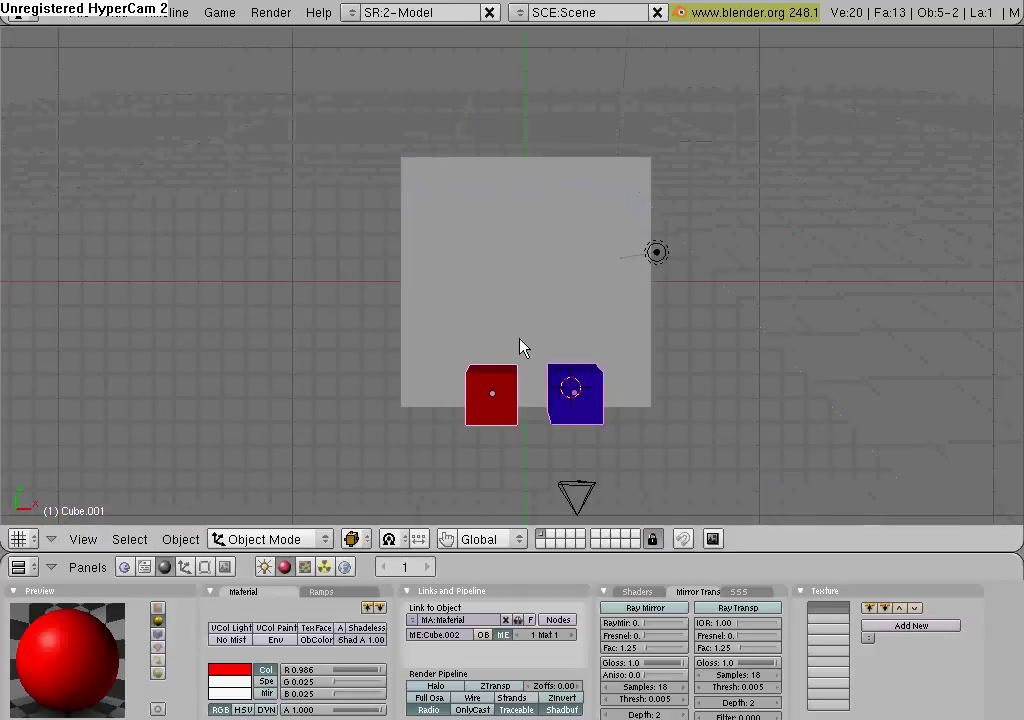
{"action": "key", "text": "g"}
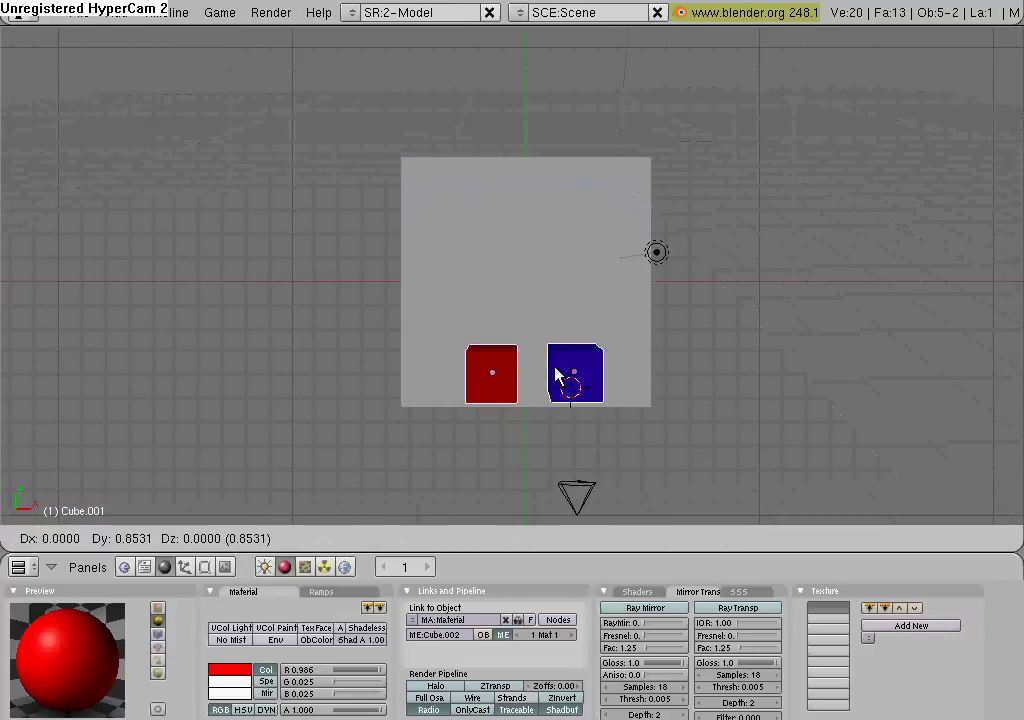
{"action": "left_click", "coordinate": [560, 373]}
{"action": "key", "text": "KP_0"}
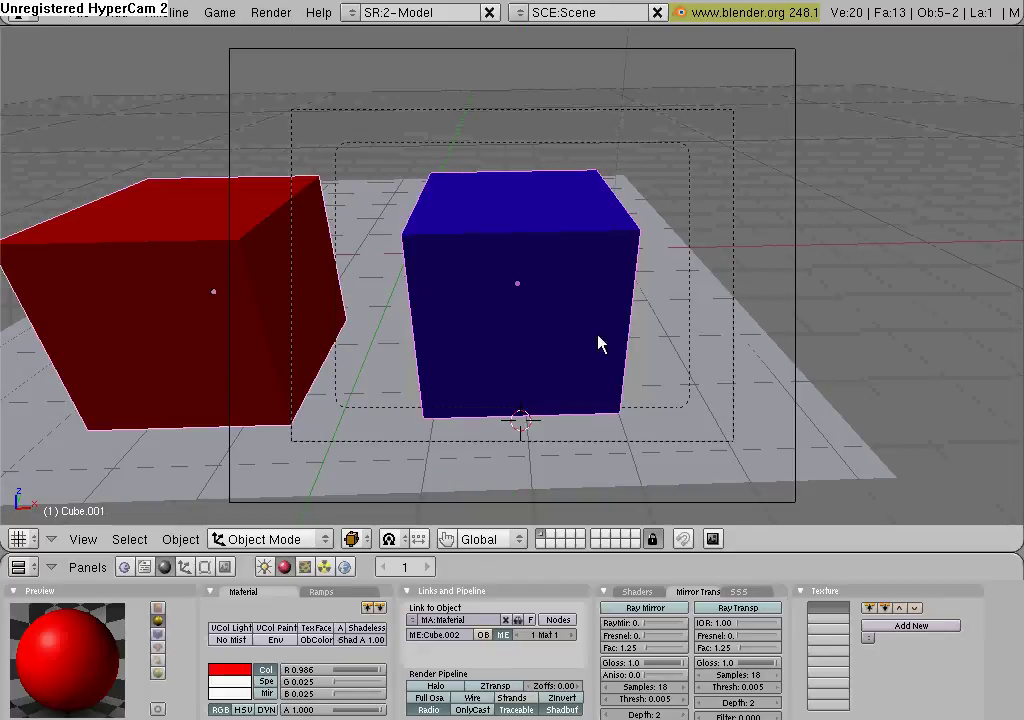
{"action": "key", "text": "g"}
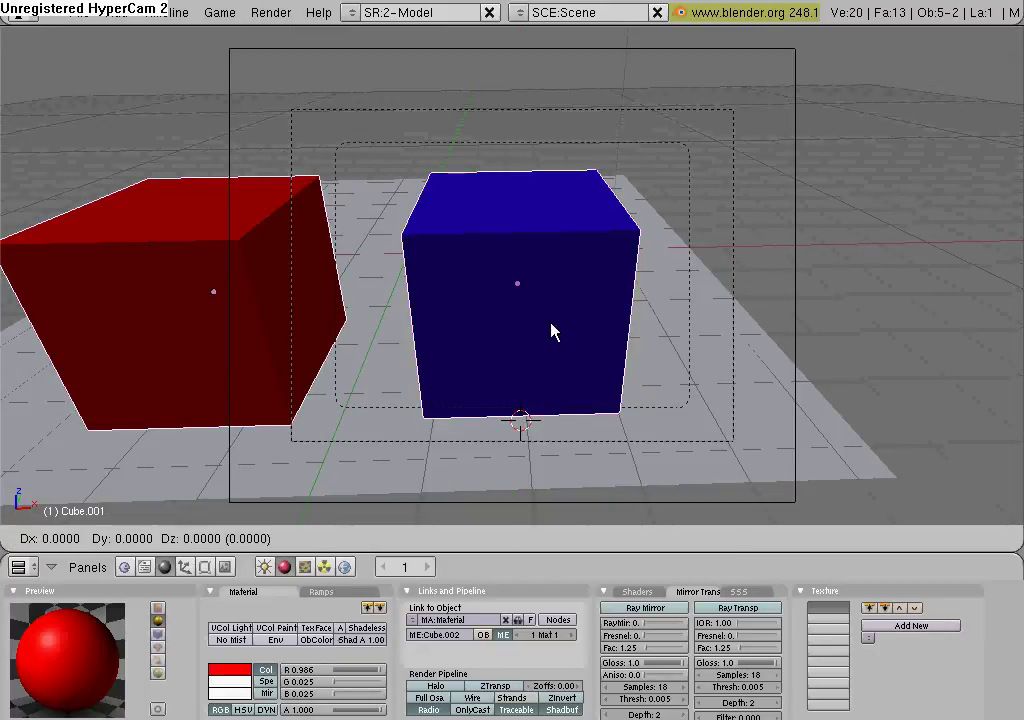
{"action": "left_click", "coordinate": [542, 332]}
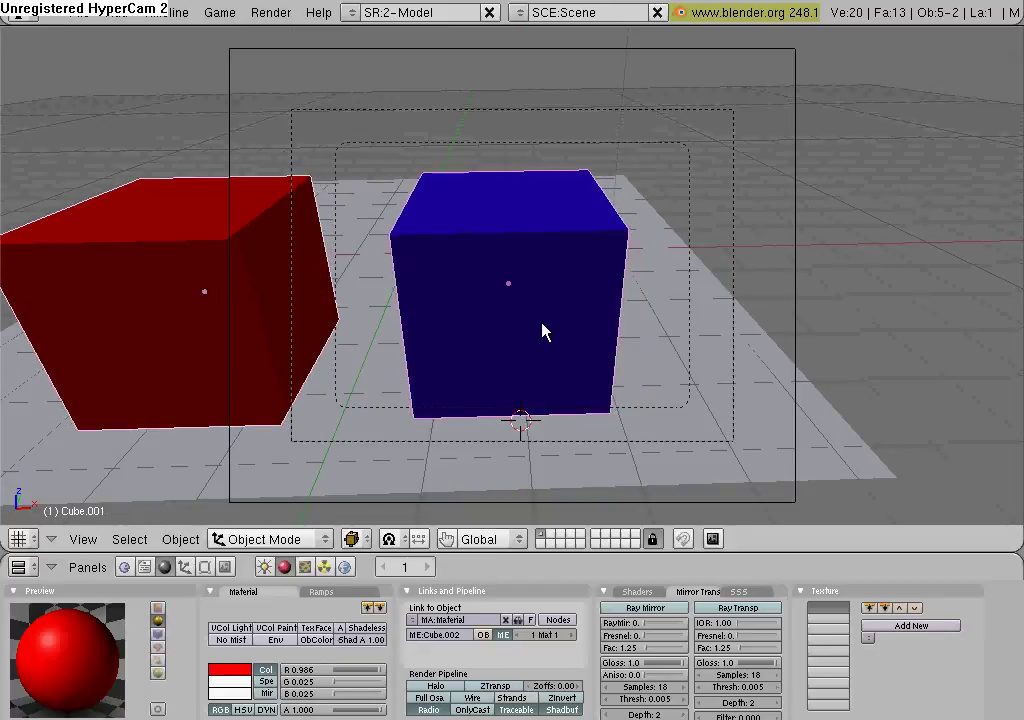
{"action": "key", "text": "KP_7"}
Step: Duplicate the camera and place the copy, Camera.001, left of the original
{"action": "right_click", "coordinate": [578, 493]}
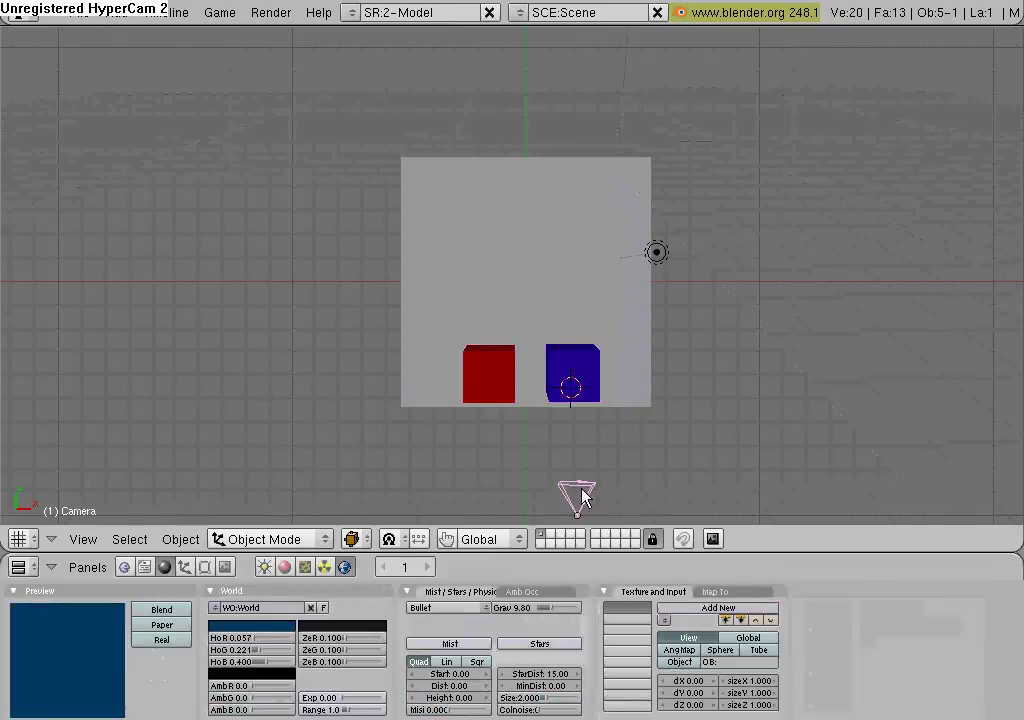
{"action": "key", "text": "shift+d"}
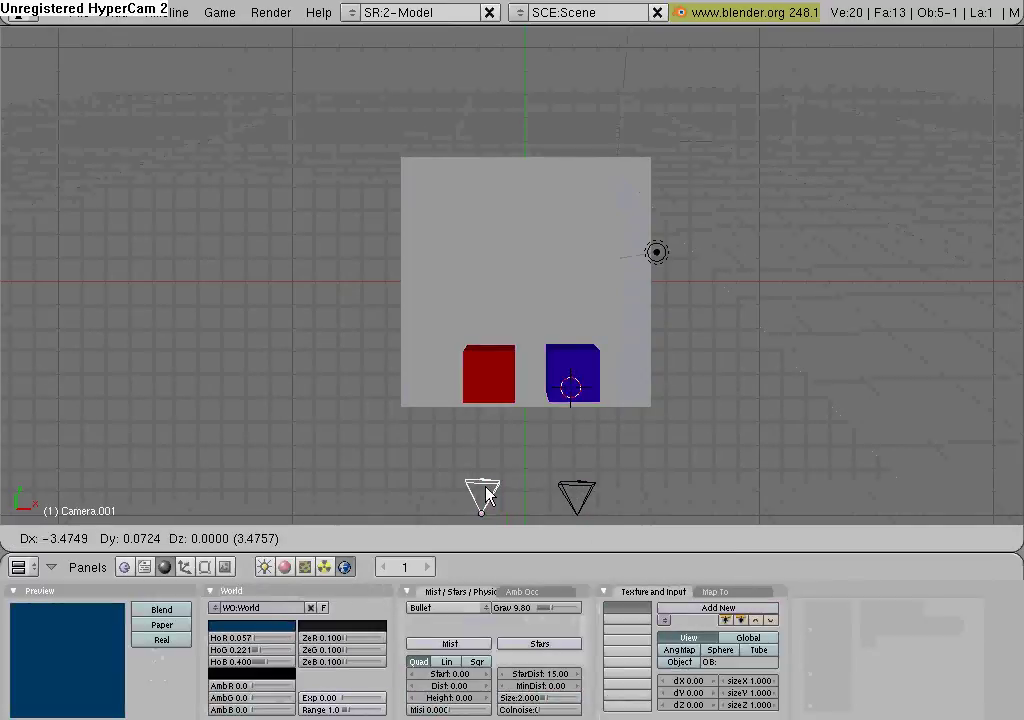
{"action": "left_click", "coordinate": [487, 487]}
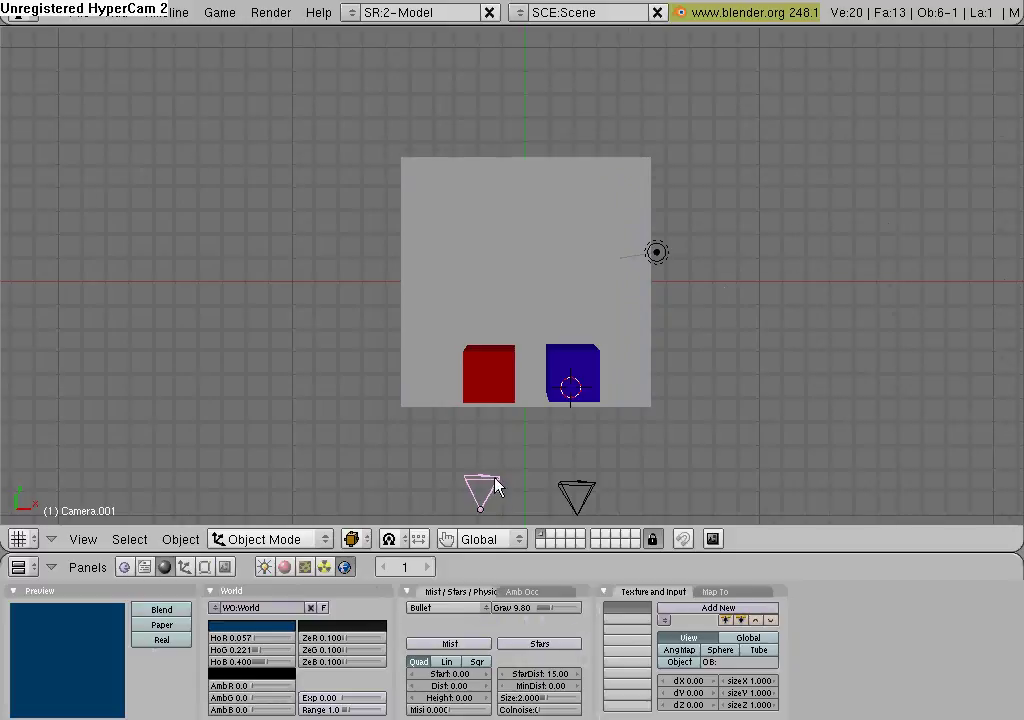
Step: Add an Always sensor and a controller to Camera.001, link them, and set the controller to Python
{"action": "left_click", "coordinate": [124, 567]}
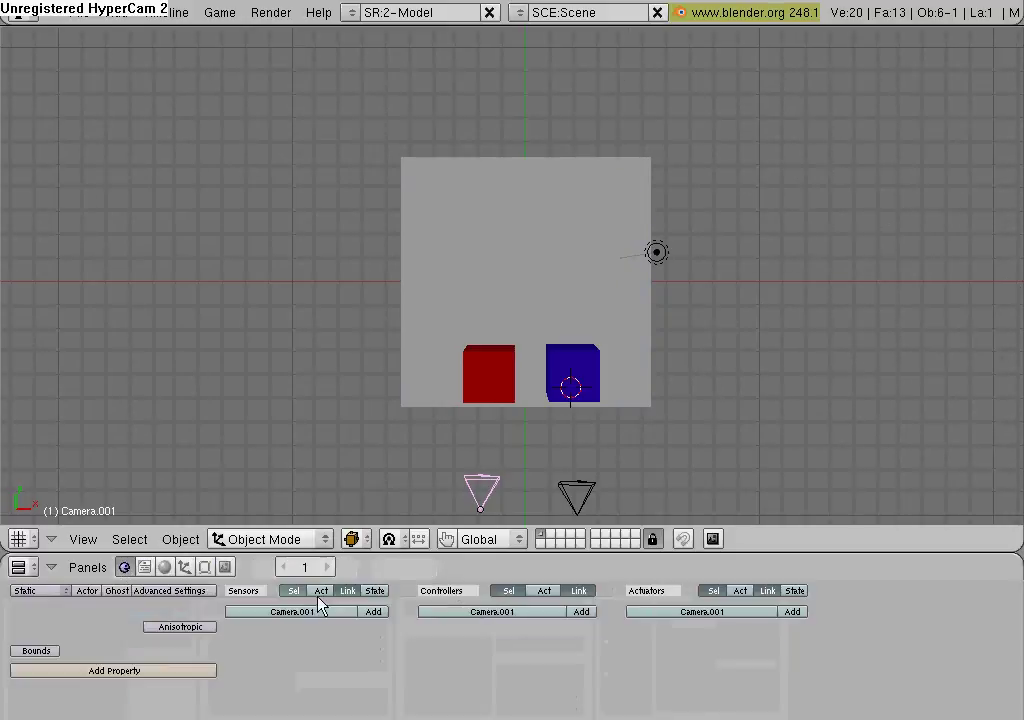
{"action": "left_click", "coordinate": [376, 612]}
{"action": "left_click", "coordinate": [583, 612]}
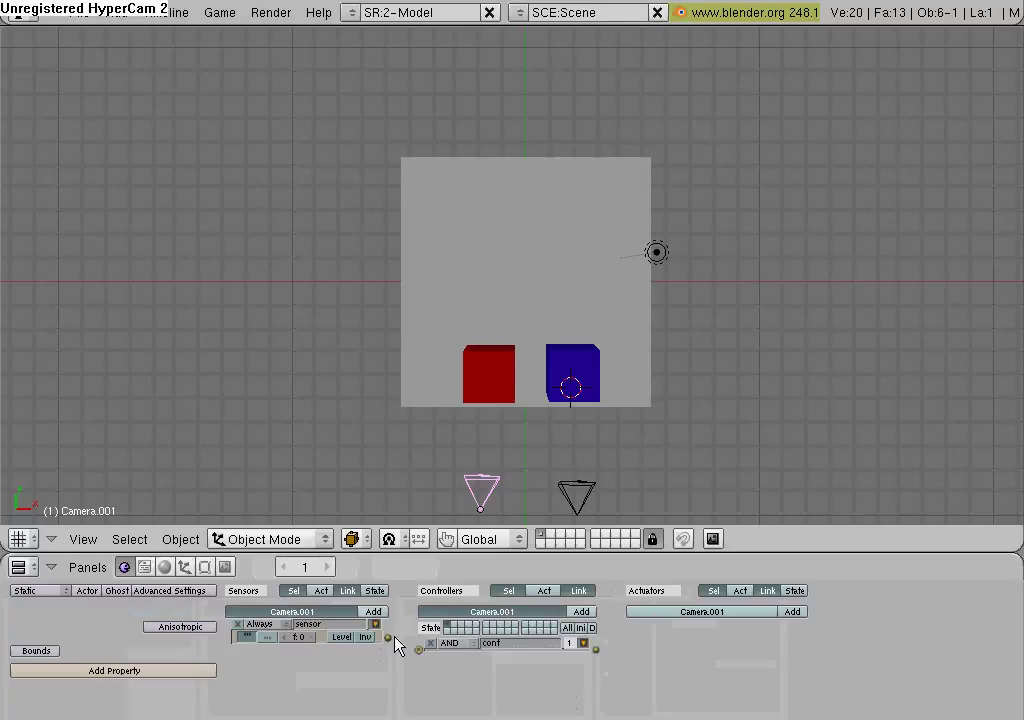
{"action": "left_click_drag", "start_coordinate": [388, 637], "coordinate": [419, 650]}
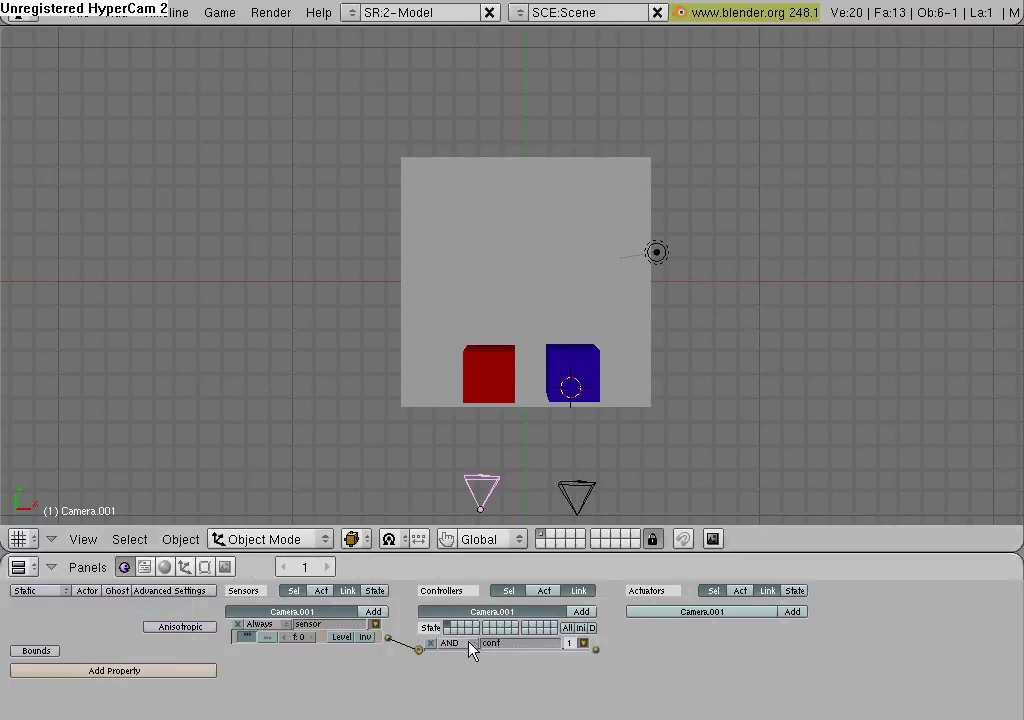
{"action": "left_click", "coordinate": [462, 645]}
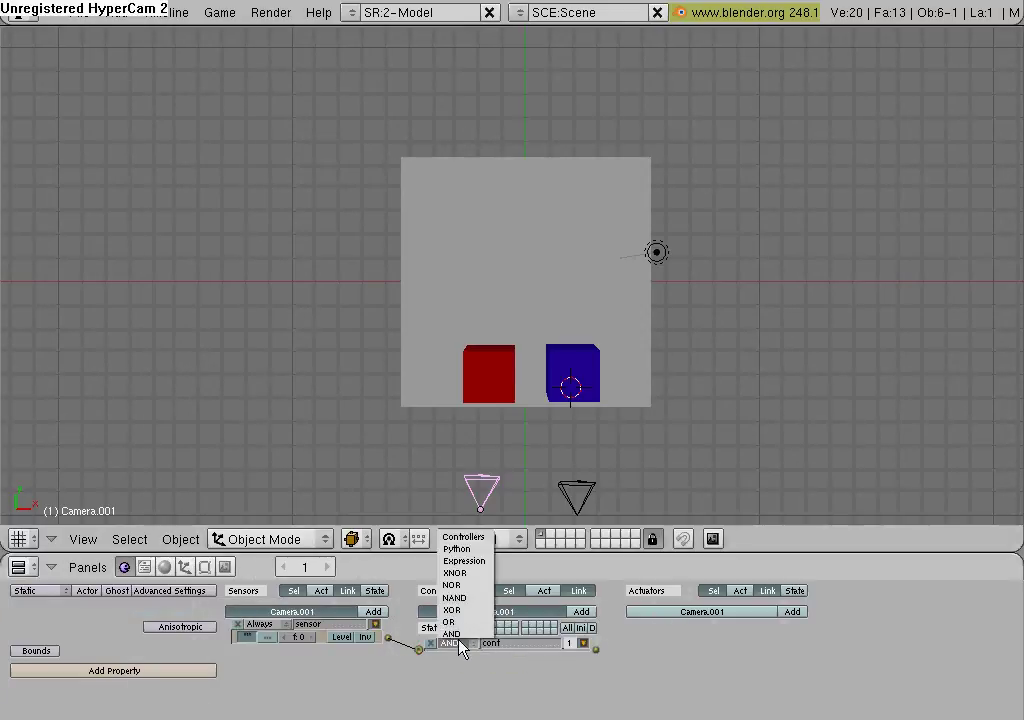
{"action": "left_click", "coordinate": [451, 634]}
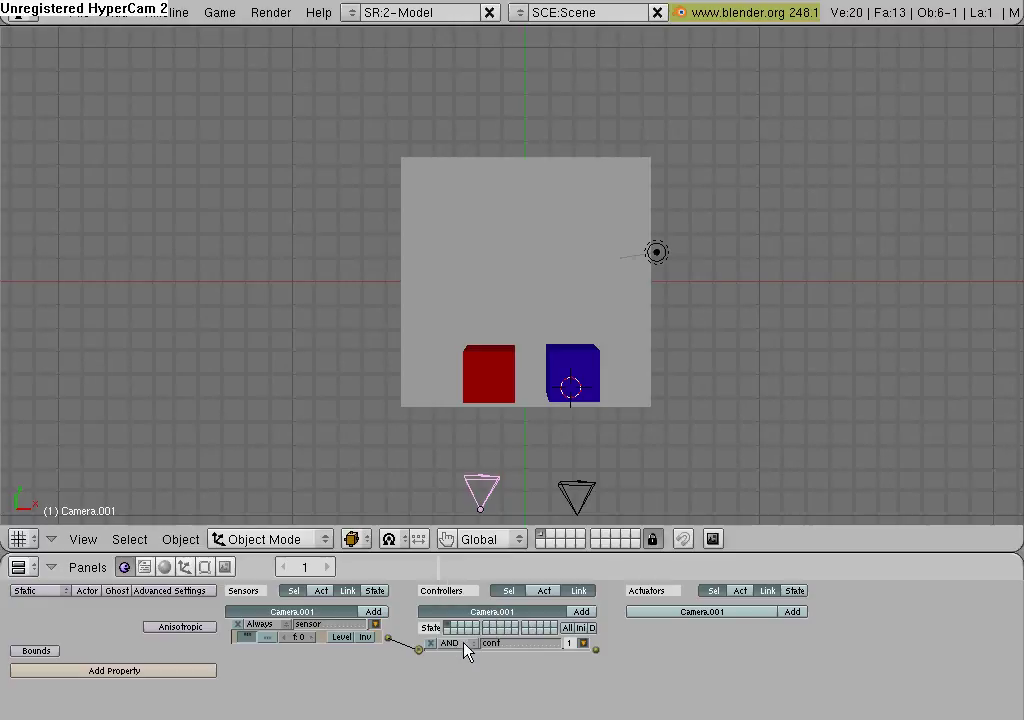
{"action": "left_click", "coordinate": [464, 652]}
{"action": "left_click", "coordinate": [468, 550]}
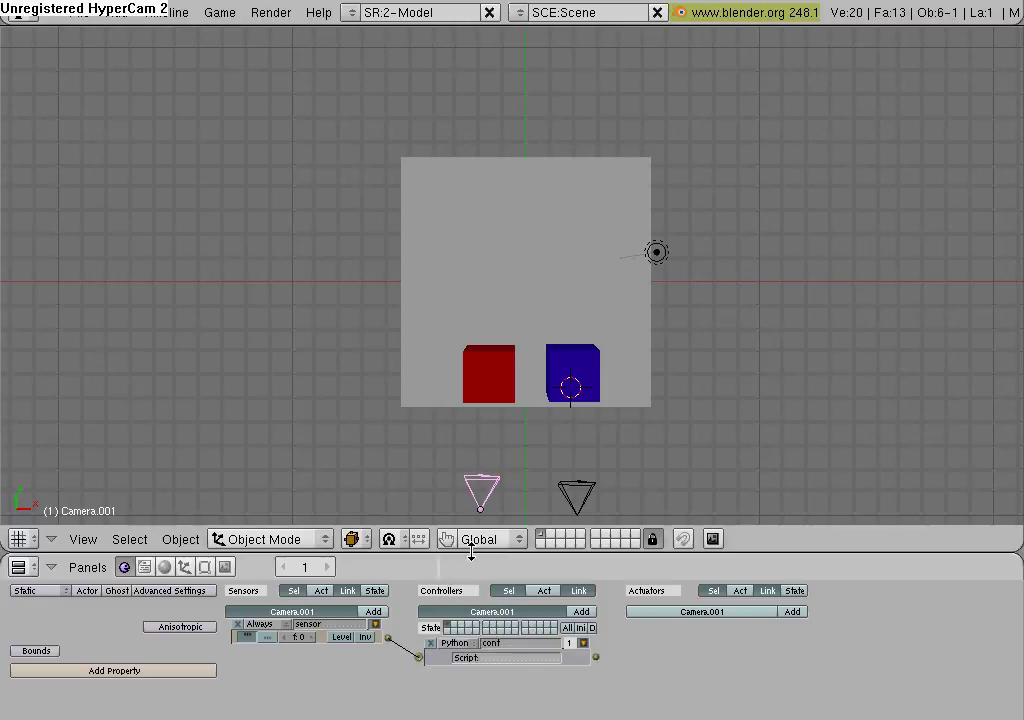
Step: Select the original Camera, add and link an Always sensor and controller, and set it to Python
{"action": "right_click", "coordinate": [576, 494]}
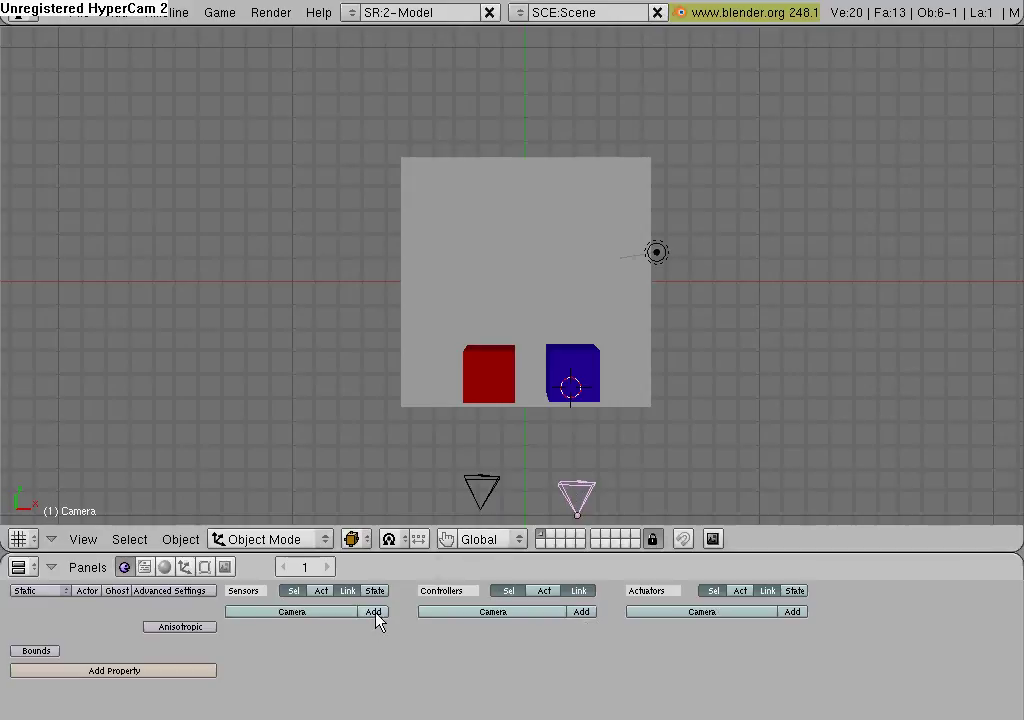
{"action": "left_click", "coordinate": [578, 612]}
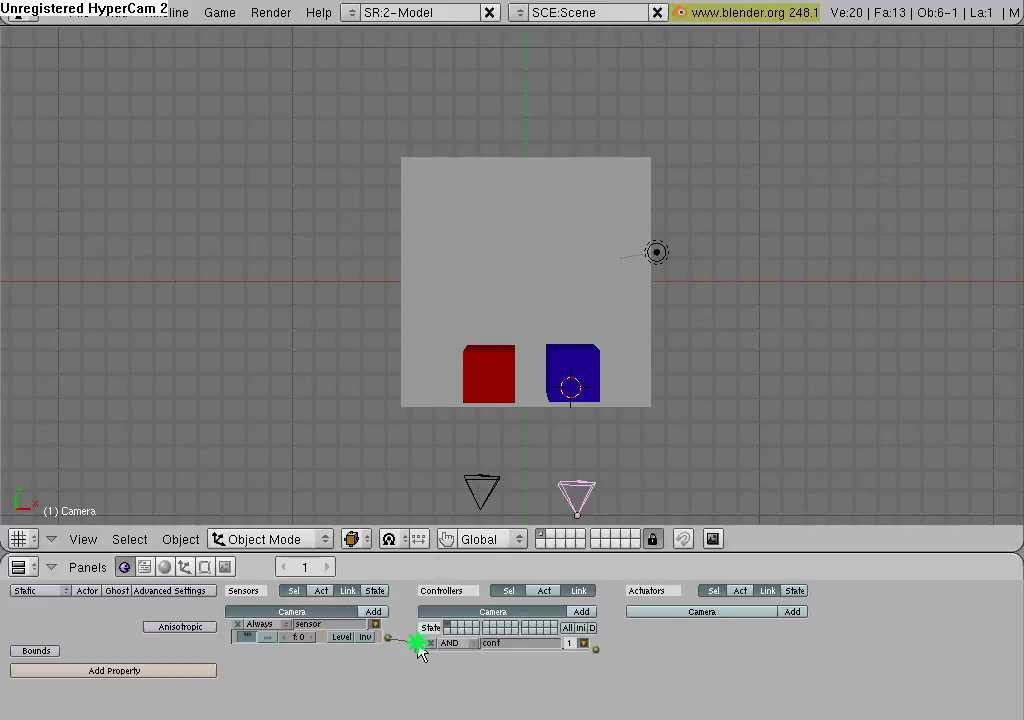
{"action": "left_click_drag", "start_coordinate": [388, 637], "coordinate": [418, 650]}
{"action": "left_click", "coordinate": [470, 646]}
{"action": "left_click", "coordinate": [457, 549]}
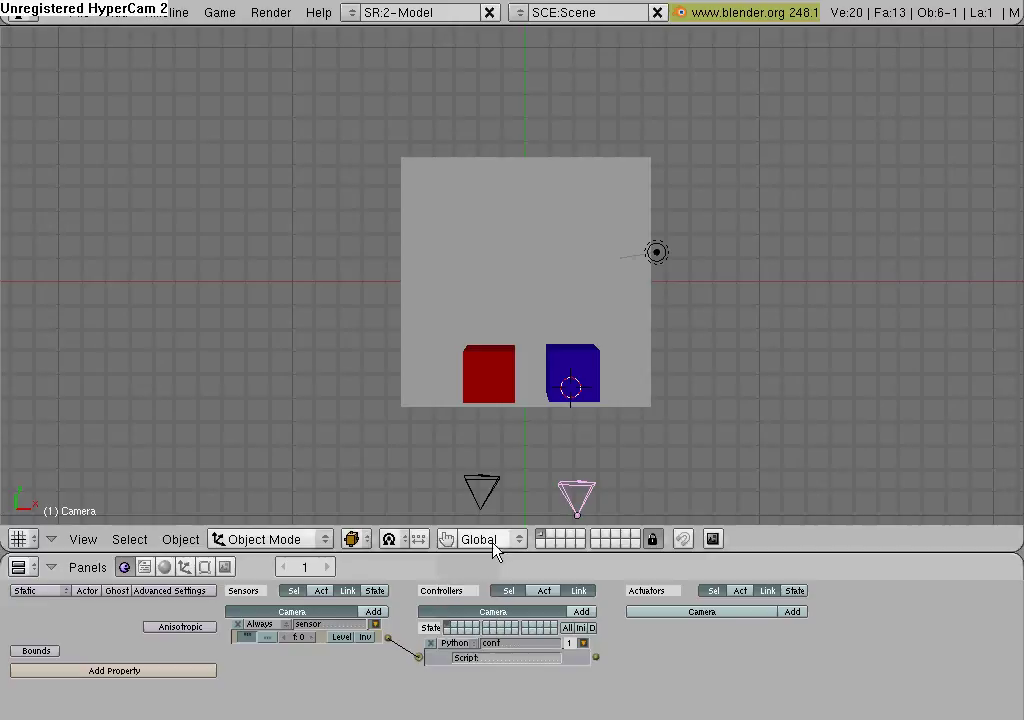
Step: Split the 3D view vertically and switch the right-hand area to a Text Editor
{"action": "right_click", "coordinate": [739, 553]}
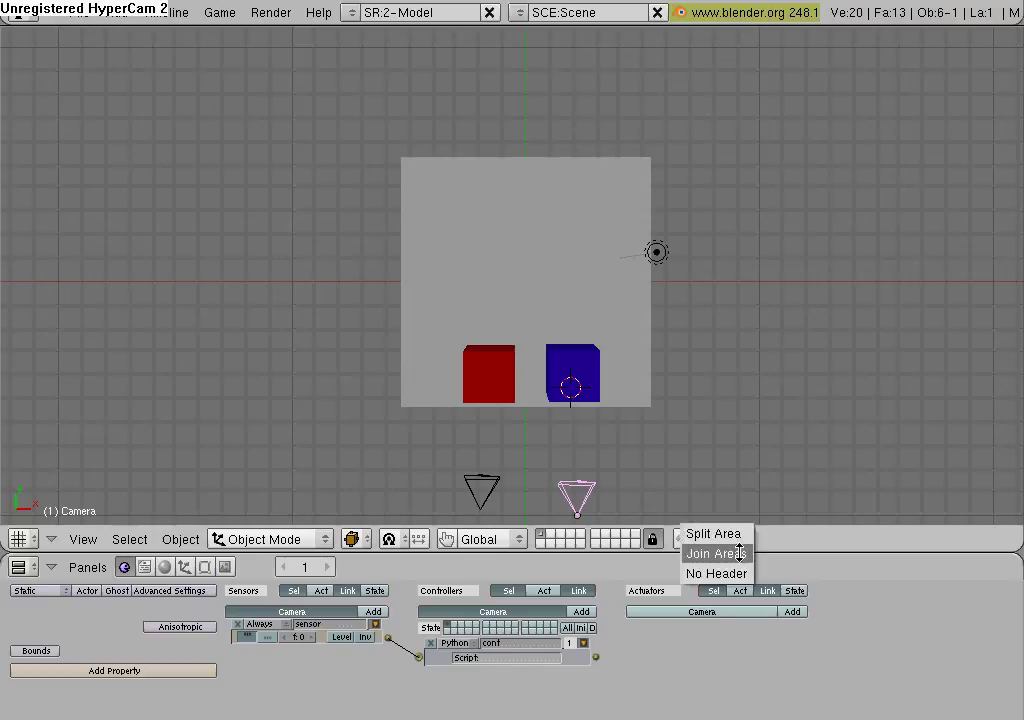
{"action": "left_click", "coordinate": [738, 534]}
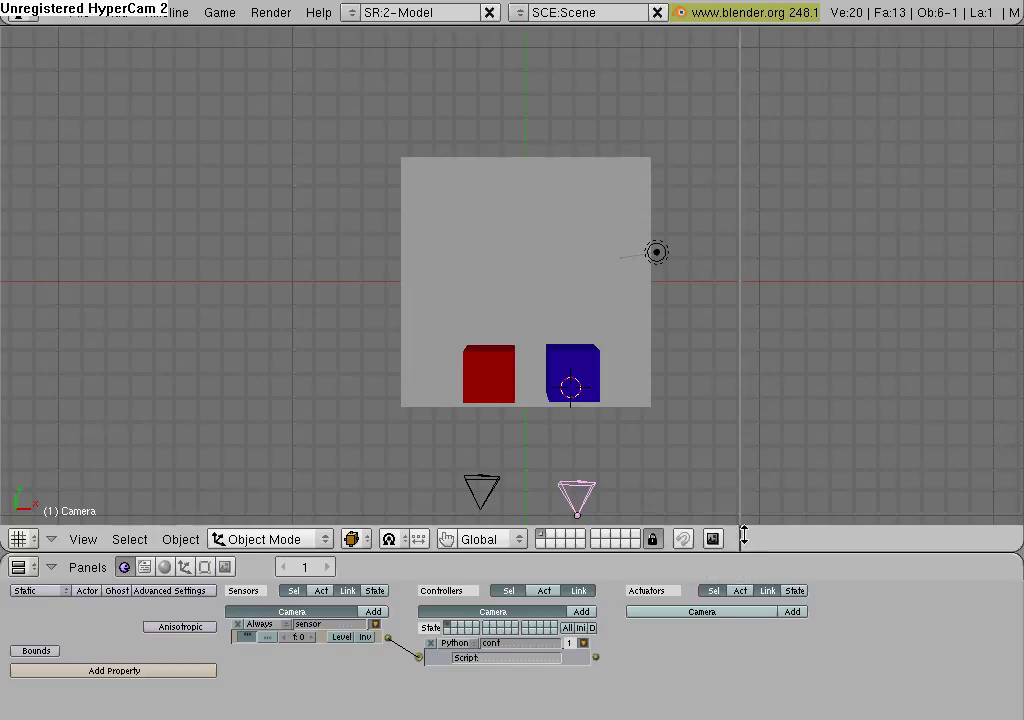
{"action": "left_click", "coordinate": [758, 463]}
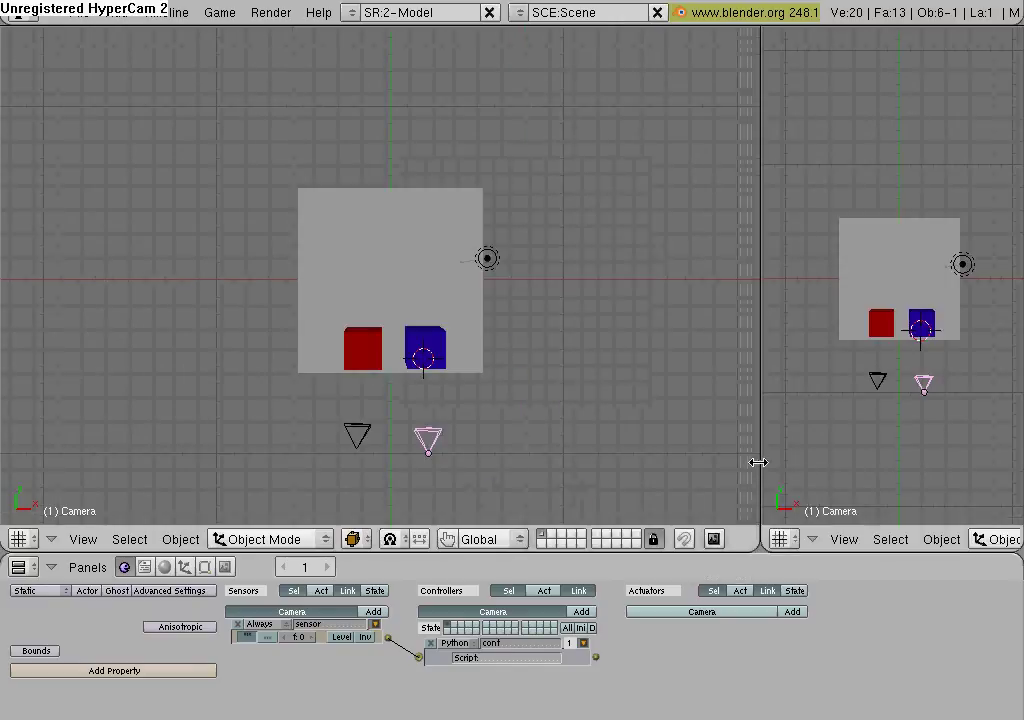
{"action": "left_click", "coordinate": [782, 540]}
{"action": "left_click", "coordinate": [846, 355]}
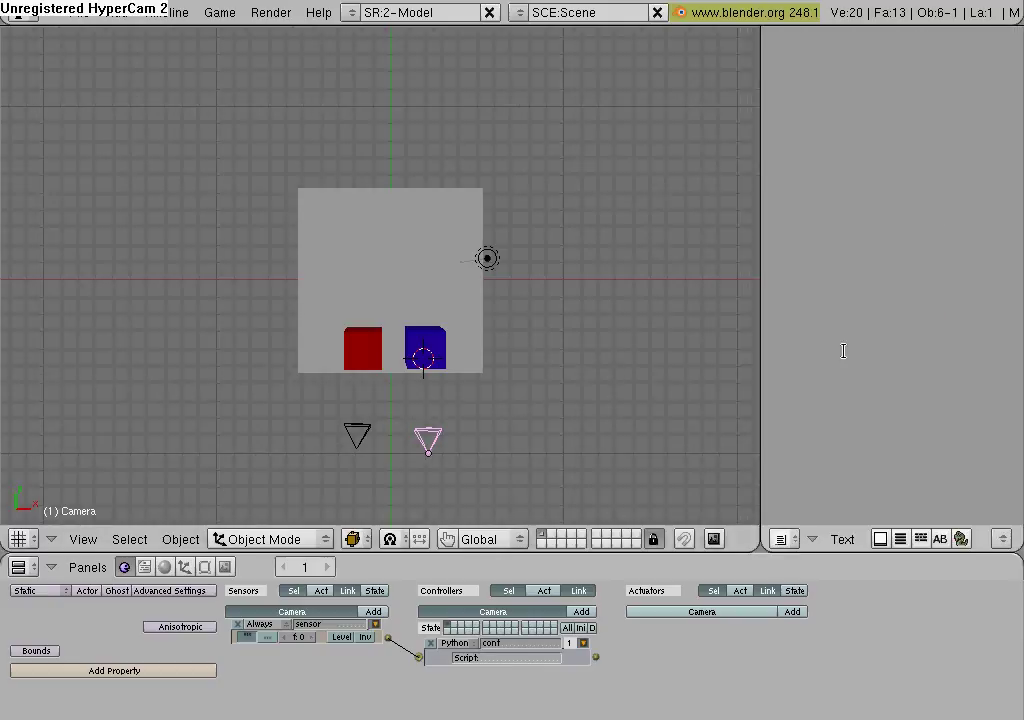
Step: Create a new text, Text.001, and paste in the split-screen viewport Python script
{"action": "left_click", "coordinate": [843, 539]}
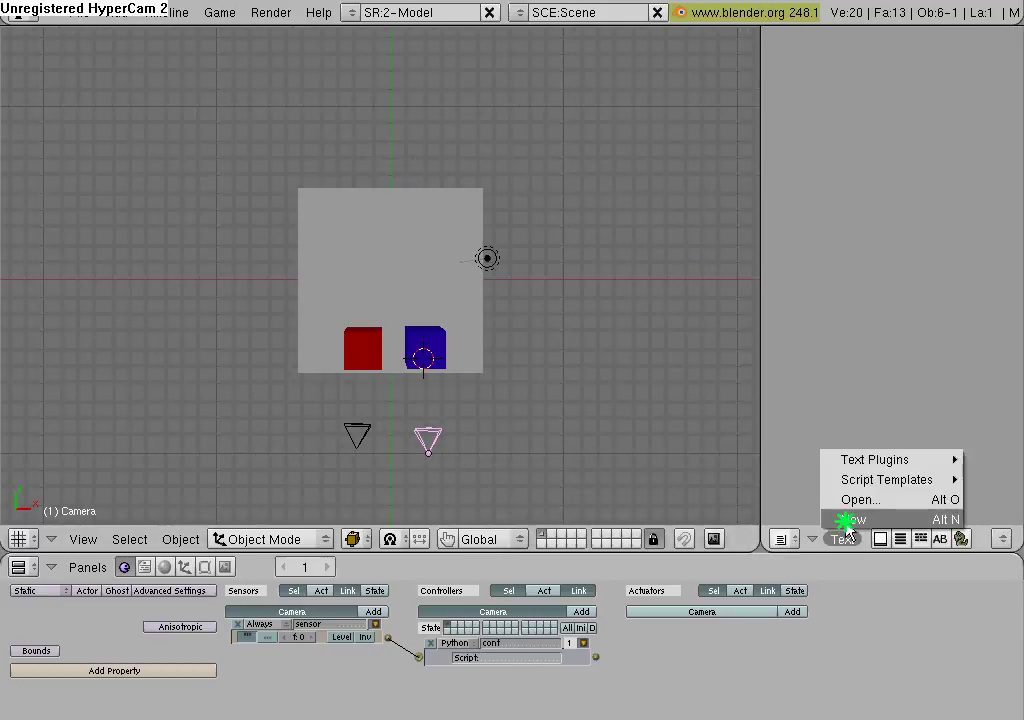
{"action": "left_click", "coordinate": [848, 522]}
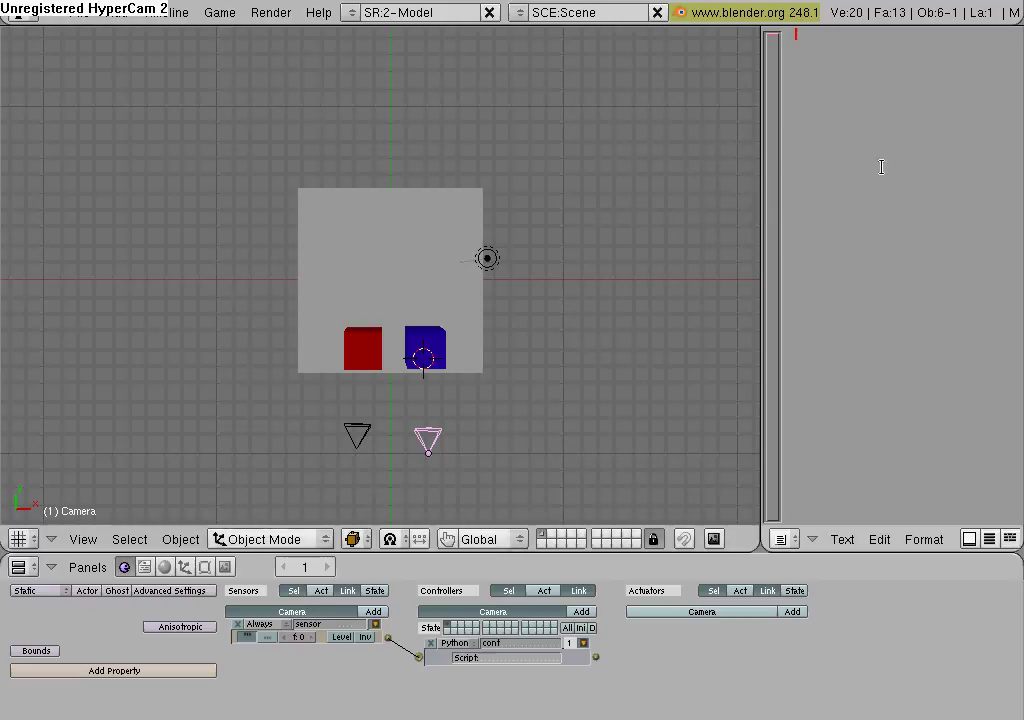
{"action": "key", "text": "ctrl+v"}
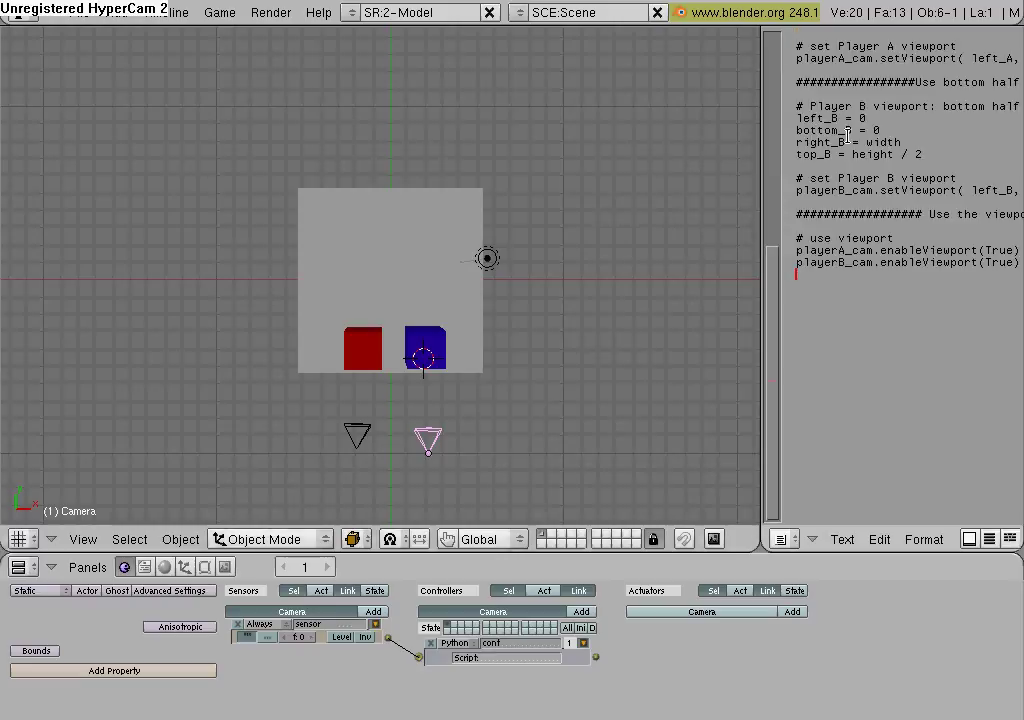
Step: Drag the area borders left to widen the text editor
{"action": "left_click_drag", "start_coordinate": [772, 306], "coordinate": [798, 516]}
{"action": "middle_click_drag", "start_coordinate": [903, 539], "coordinate": [814, 539]}
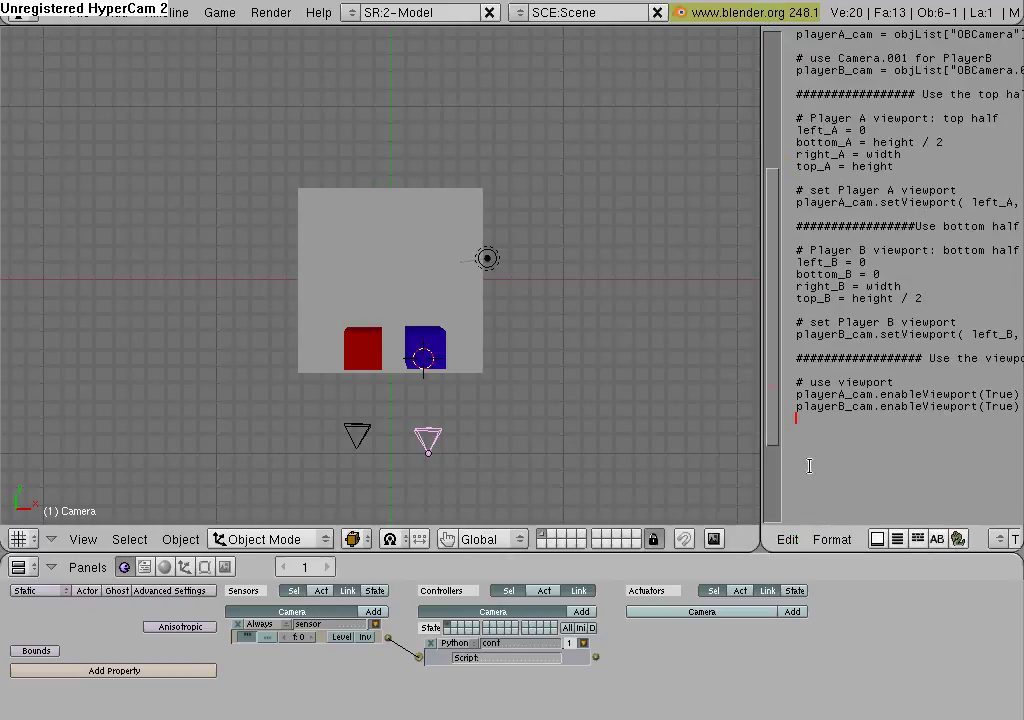
{"action": "left_click_drag", "start_coordinate": [760, 456], "coordinate": [690, 459]}
{"action": "middle_click_drag", "start_coordinate": [971, 542], "coordinate": [894, 542]}
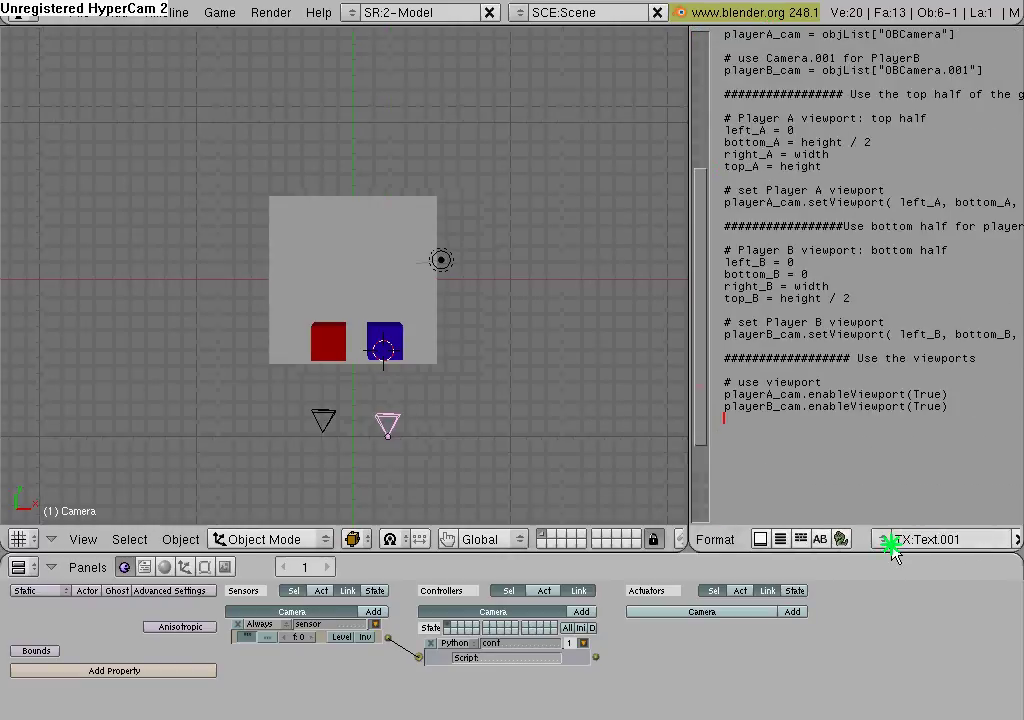
Step: Rename the script text block from Text.001 to 'camera'
{"action": "left_click", "coordinate": [942, 544]}
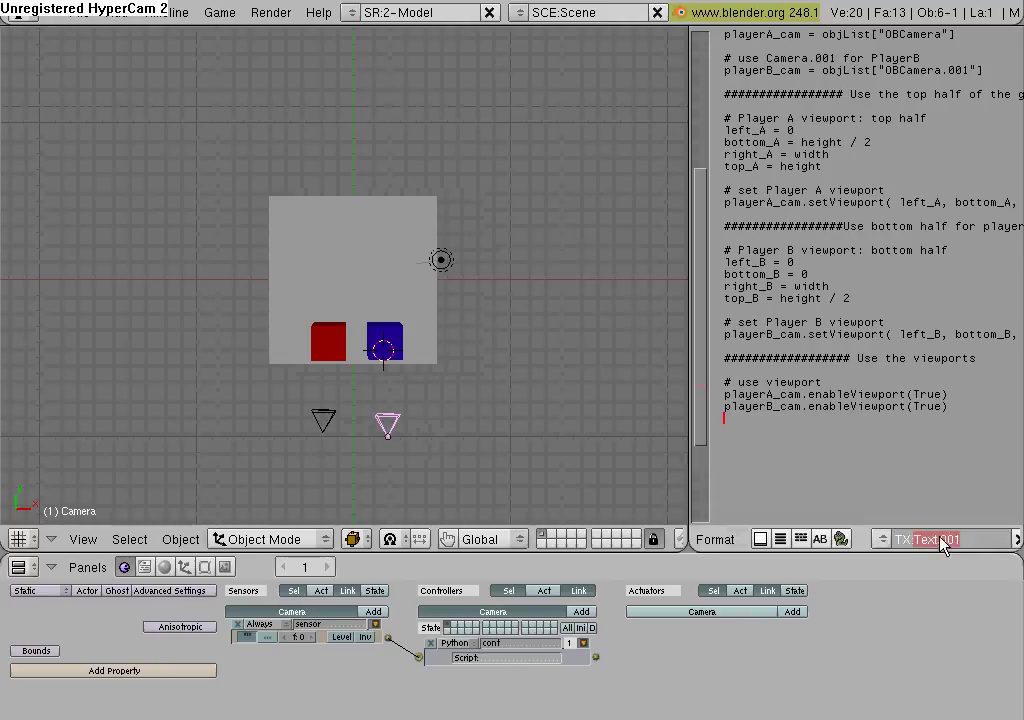
{"action": "key", "text": "BackSpace"}
{"action": "type", "text": "camera"}
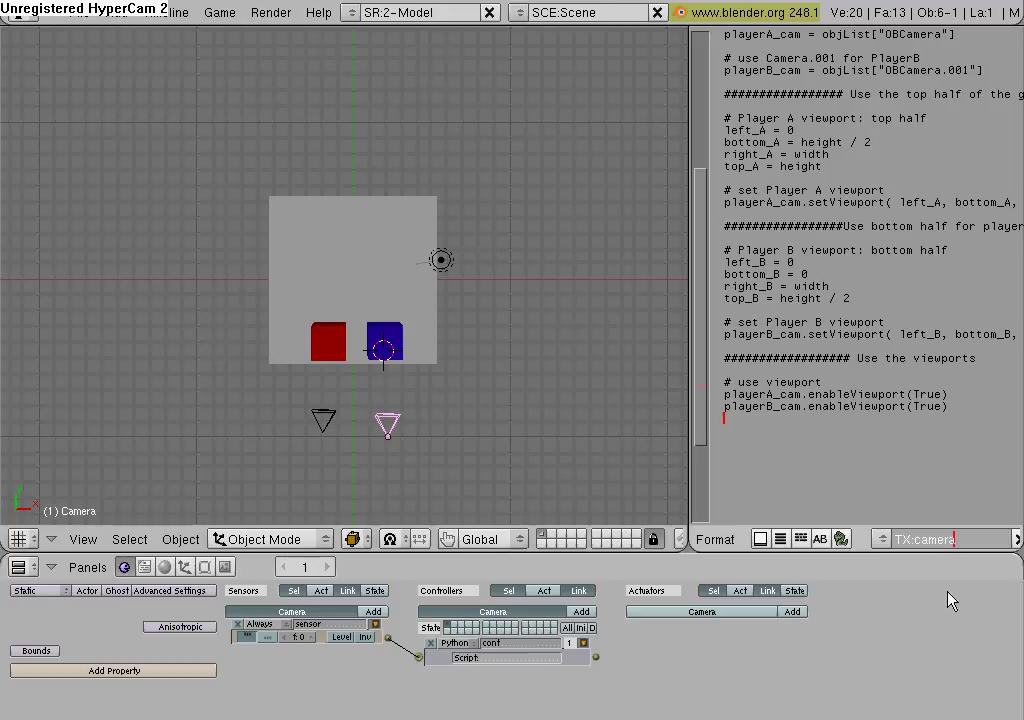
{"action": "key", "text": "Return"}
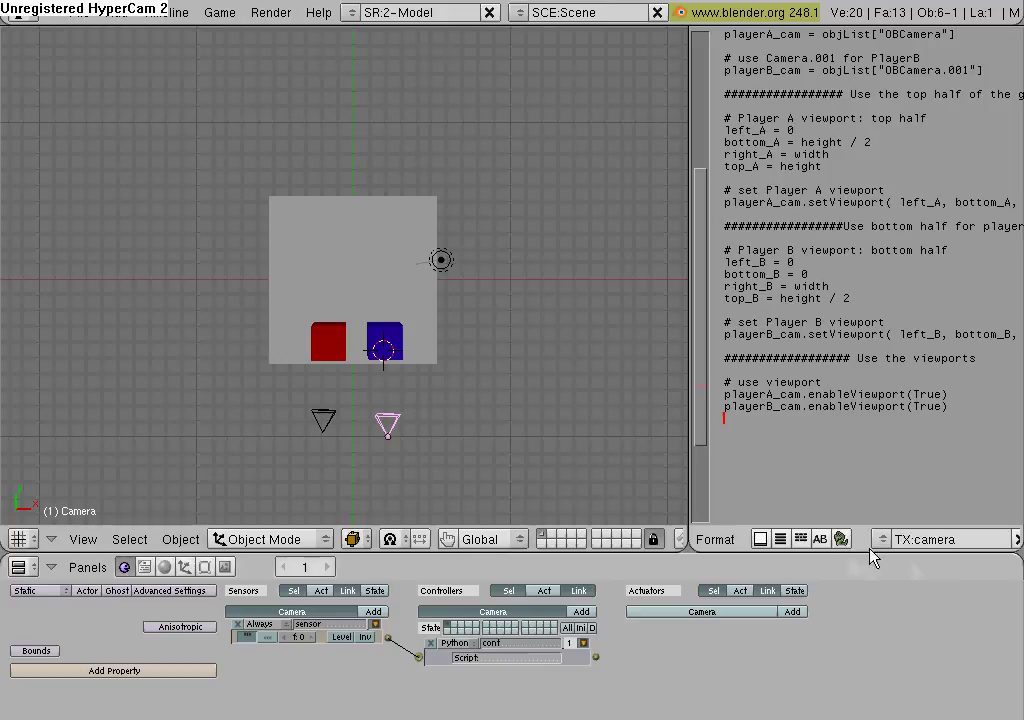
Step: Set the Python controllers of Camera and Camera.001 to run the 'camera' script
{"action": "left_click", "coordinate": [488, 664]}
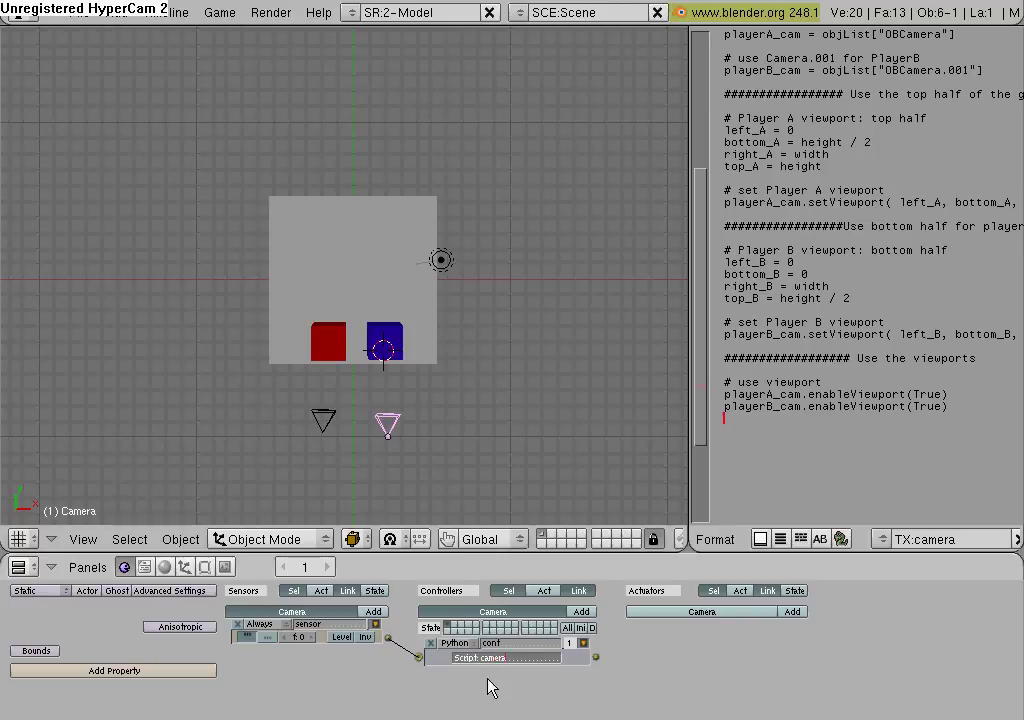
{"action": "right_click", "coordinate": [325, 421]}
{"action": "left_click", "coordinate": [497, 659]}
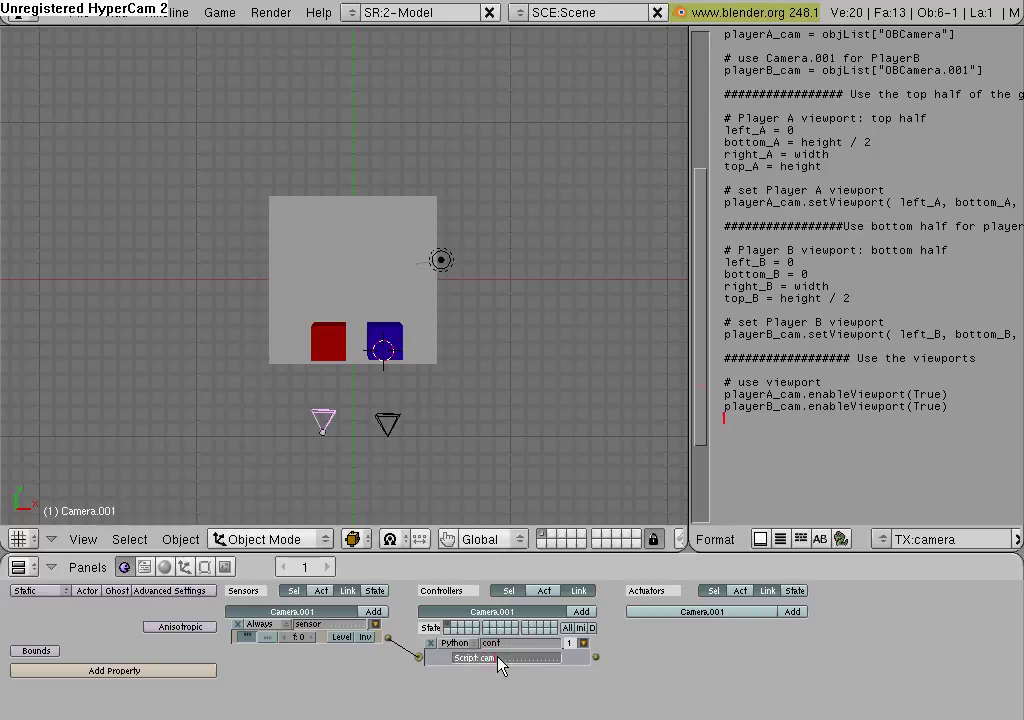
{"action": "type", "text": "camera"}
{"action": "key", "text": "Return"}
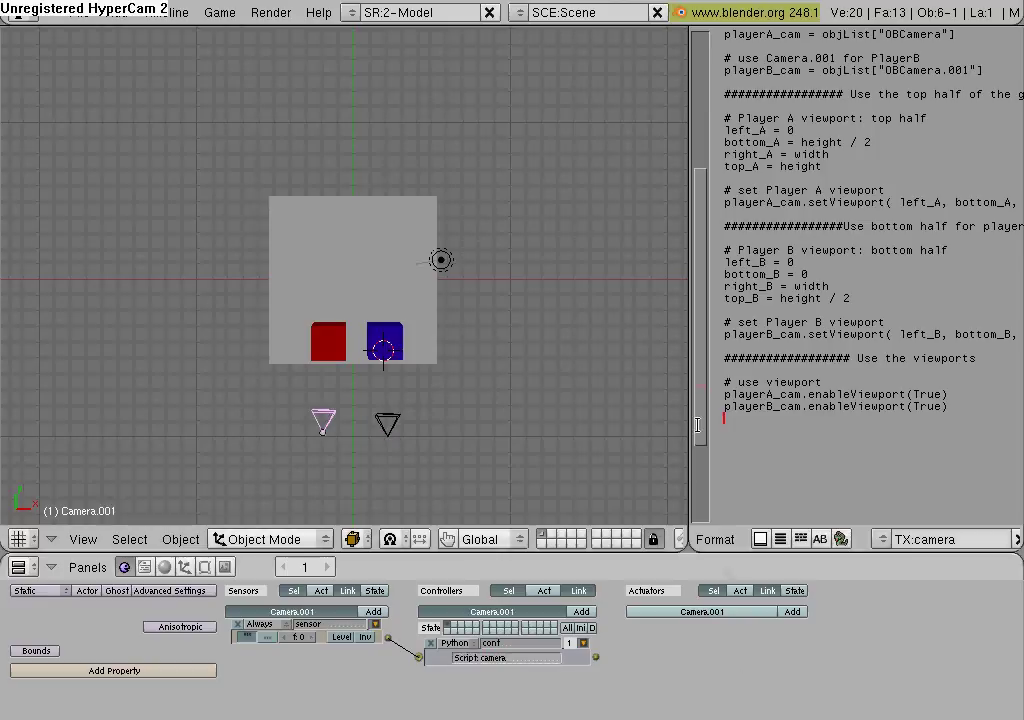
Step: Merge away the text editor, shrink the logic panel, and view through the camera
{"action": "right_click", "coordinate": [687, 415]}
{"action": "left_click", "coordinate": [665, 434]}
{"action": "left_click", "coordinate": [790, 390]}
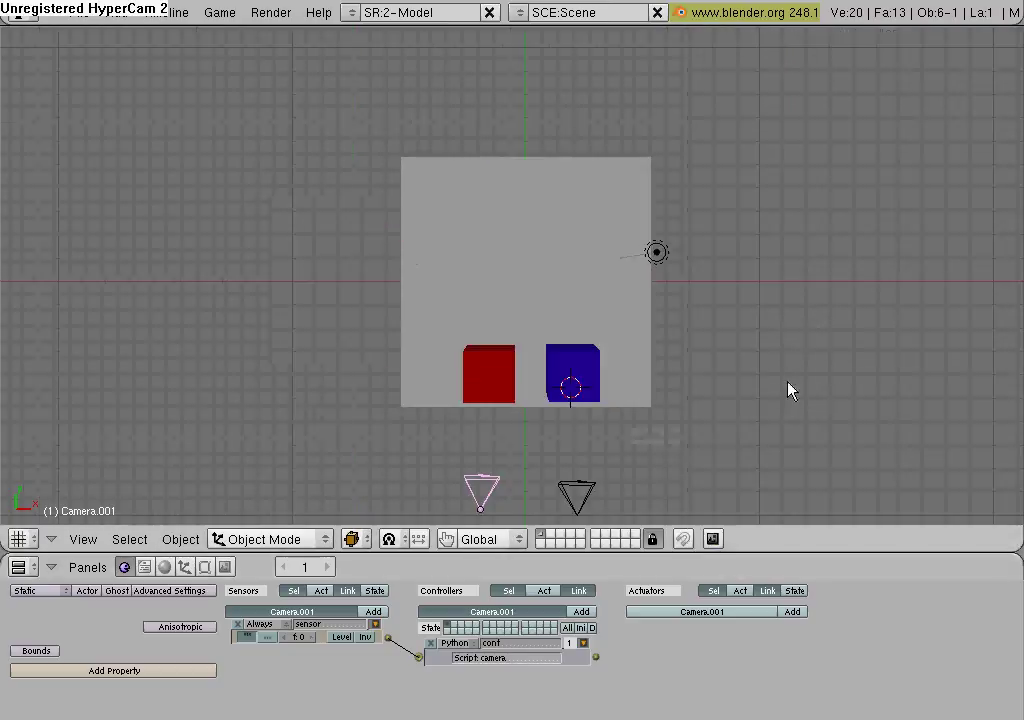
{"action": "left_click_drag", "start_coordinate": [573, 555], "coordinate": [583, 698]}
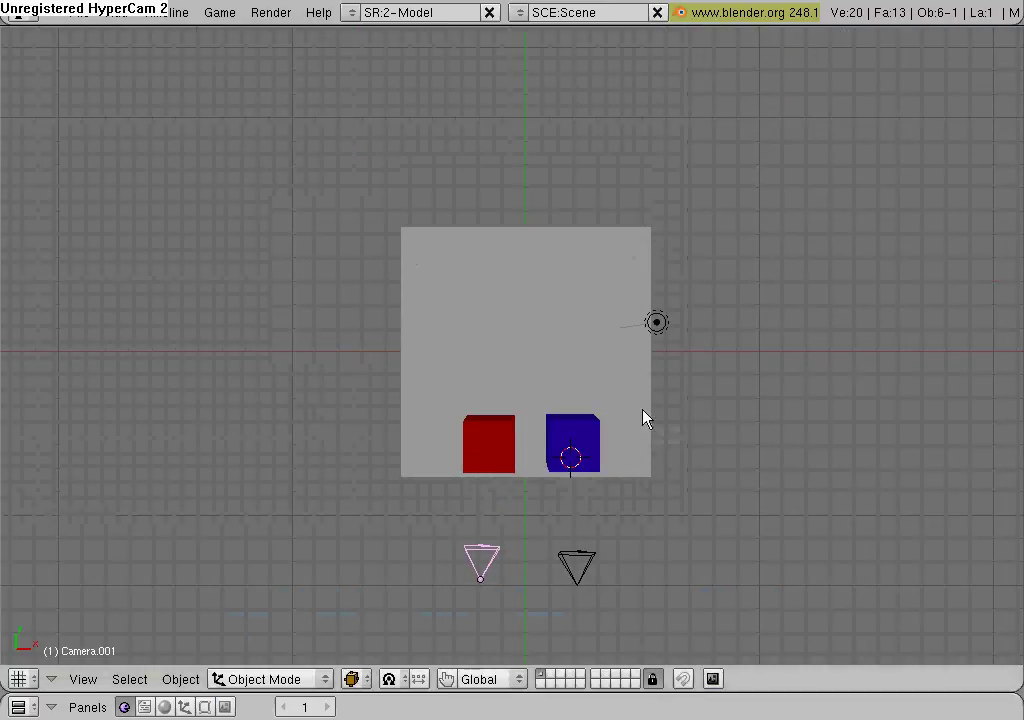
{"action": "key", "text": "KP_0"}
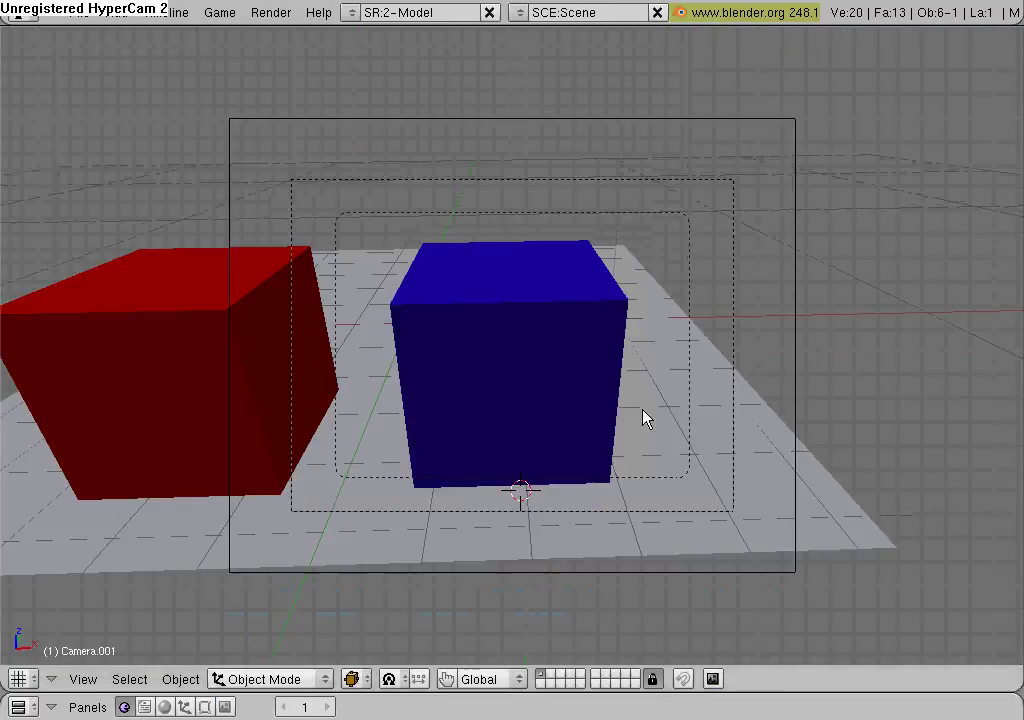
Step: Start the game engine to show the two-camera split-screen view of the cubes
{"action": "key", "text": "p"}
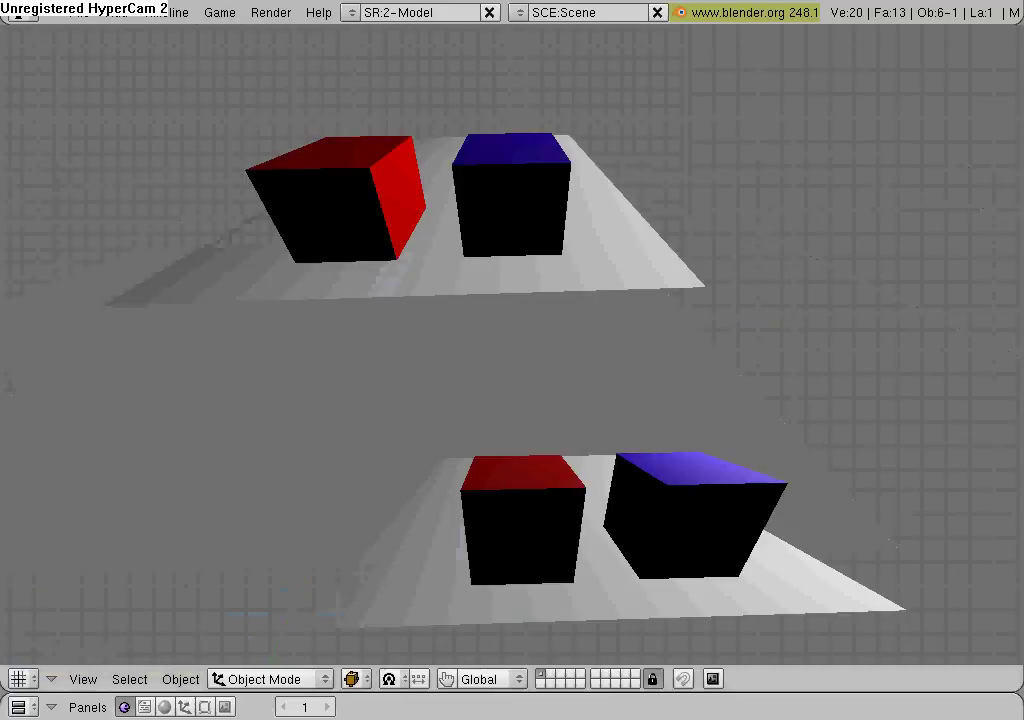